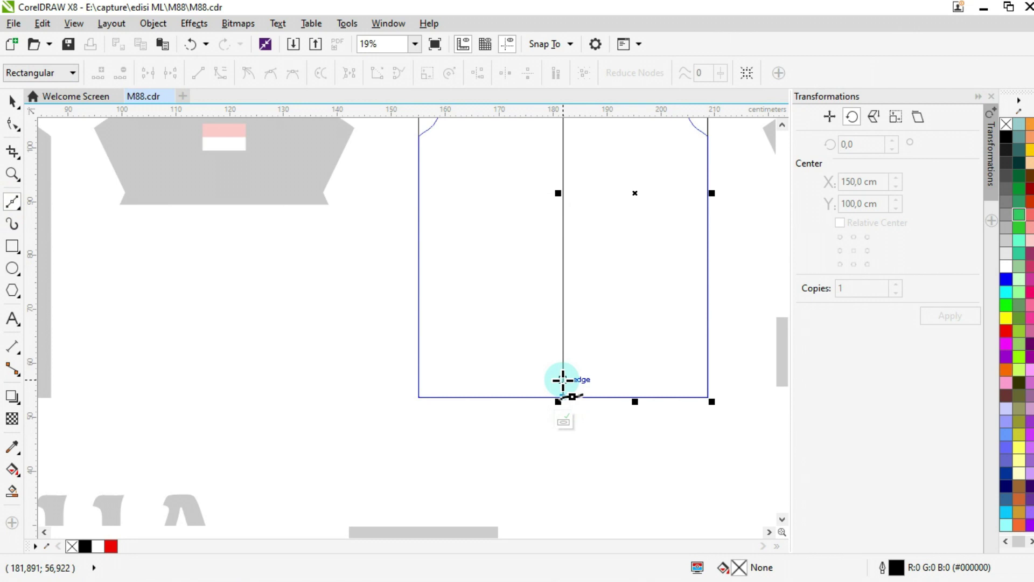
Finish a closed four-node shape about 26.8 by 43.2 cm in the shirt front's lower-left corner and bend its diagonal side into a concave curve.
left_click(418, 164)
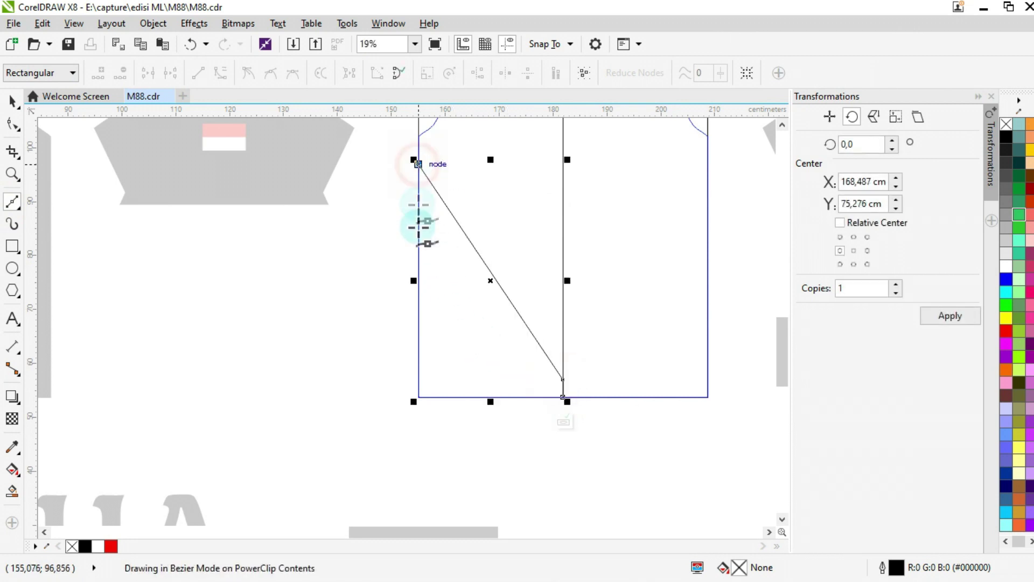
left_click(418, 397)
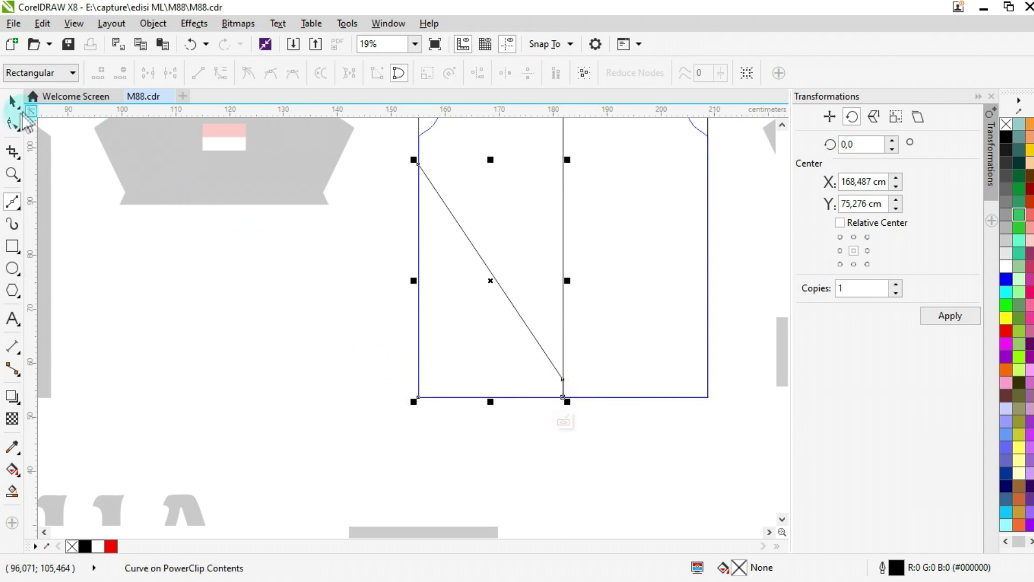
left_click(12, 124)
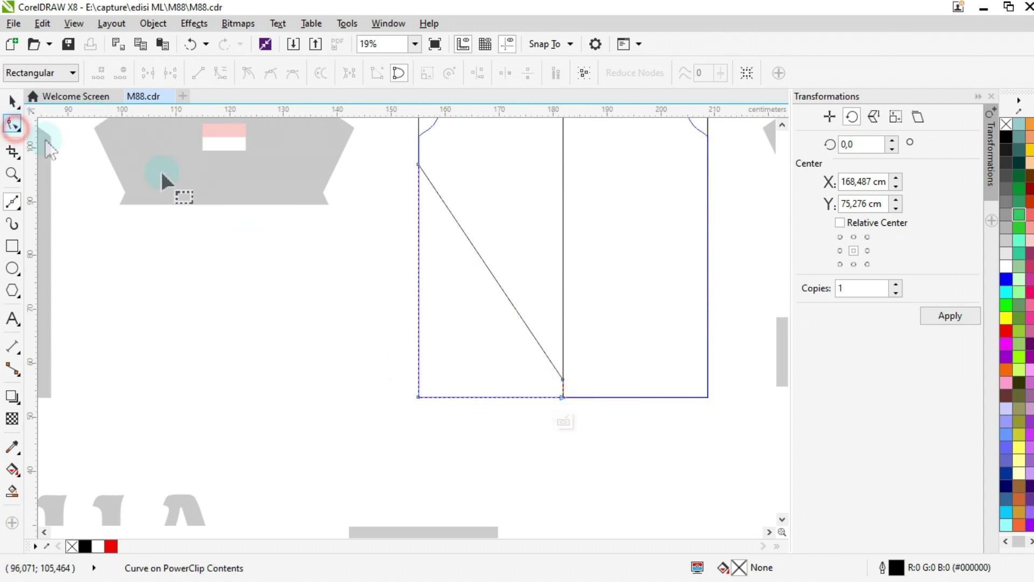
right_click(486, 273)
left_click(531, 351)
left_click_drag(498, 285, 468, 338)
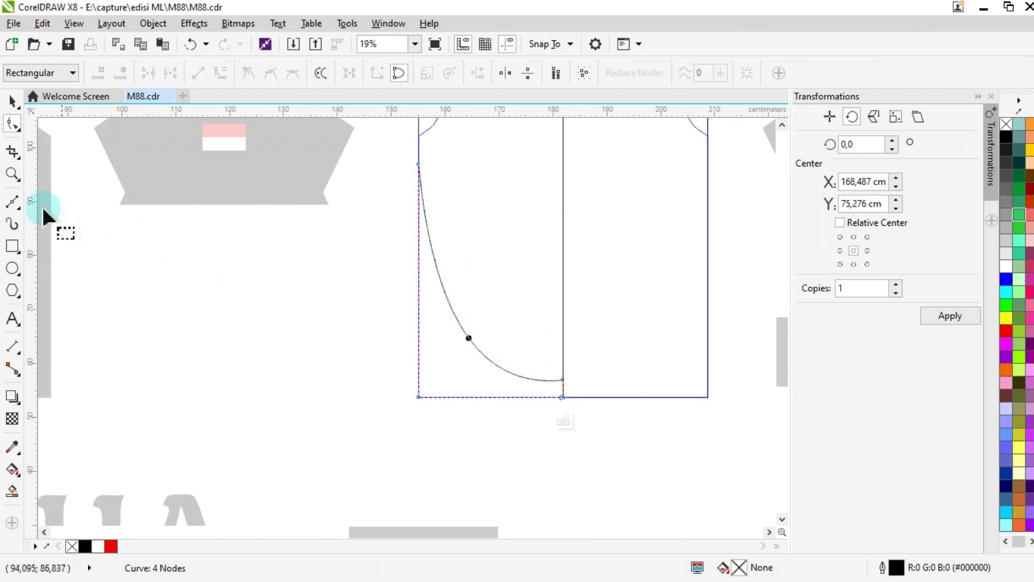
Draw a narrow closed wedge from the curved shape's node on the centre line up to just beside the left armhole.
left_click(12, 202)
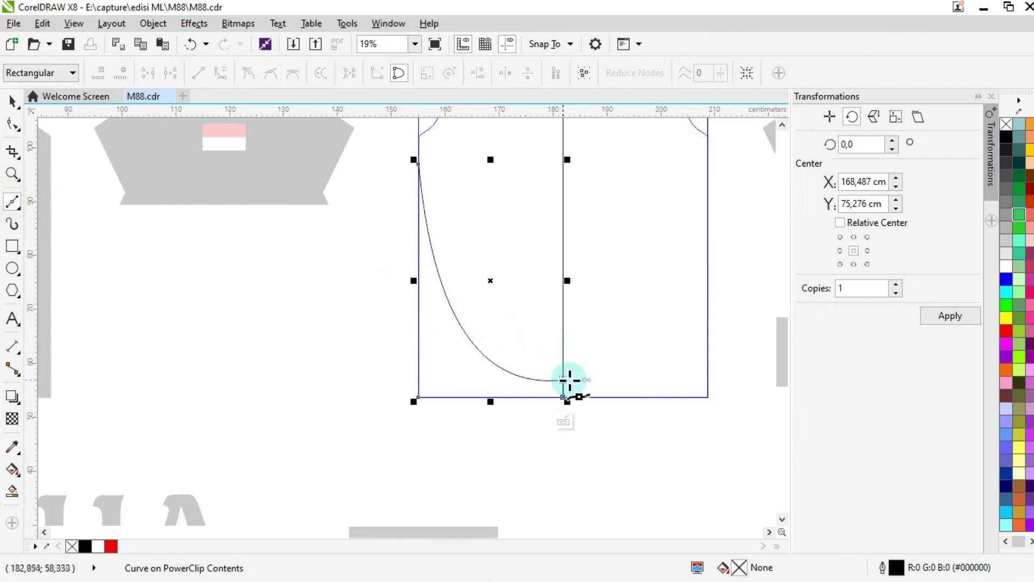
left_click(563, 380)
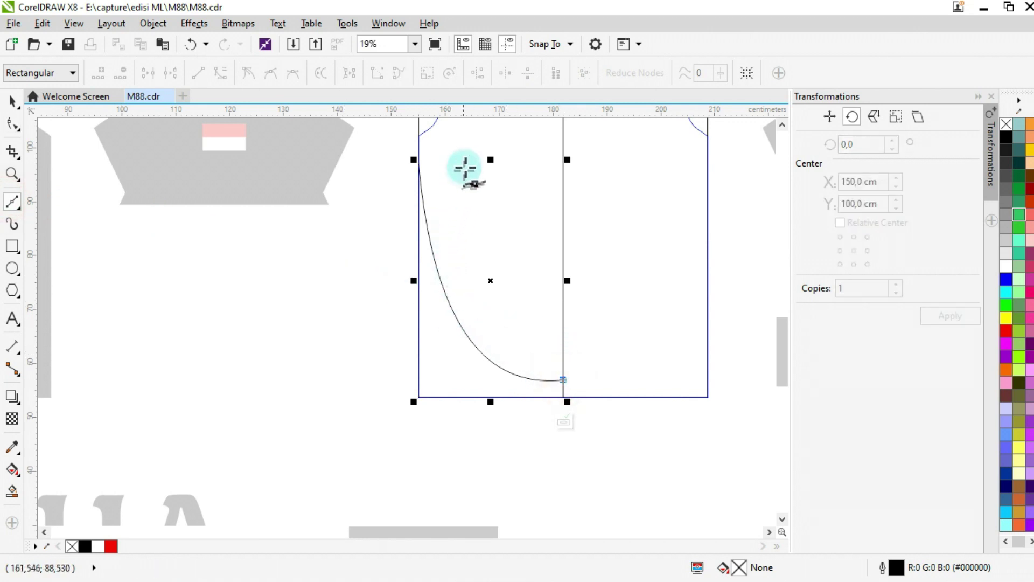
left_click(456, 133)
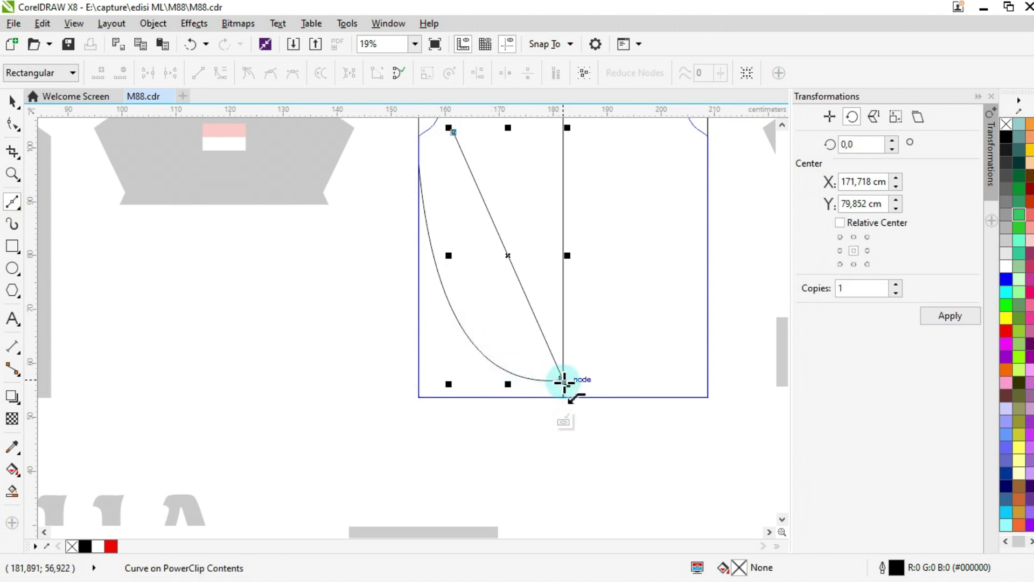
left_click(564, 390)
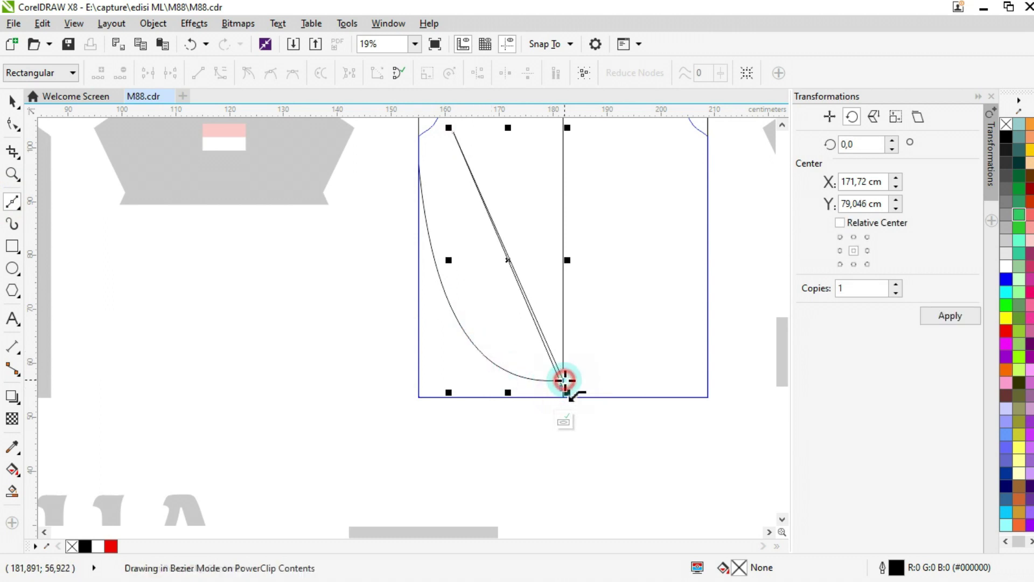
Convert both long sides of the wedge to curves and bend them into a leaf shape about 22.7 by 47.5 cm.
left_click(25, 129)
left_click(490, 235)
right_click(496, 243)
left_click(531, 319)
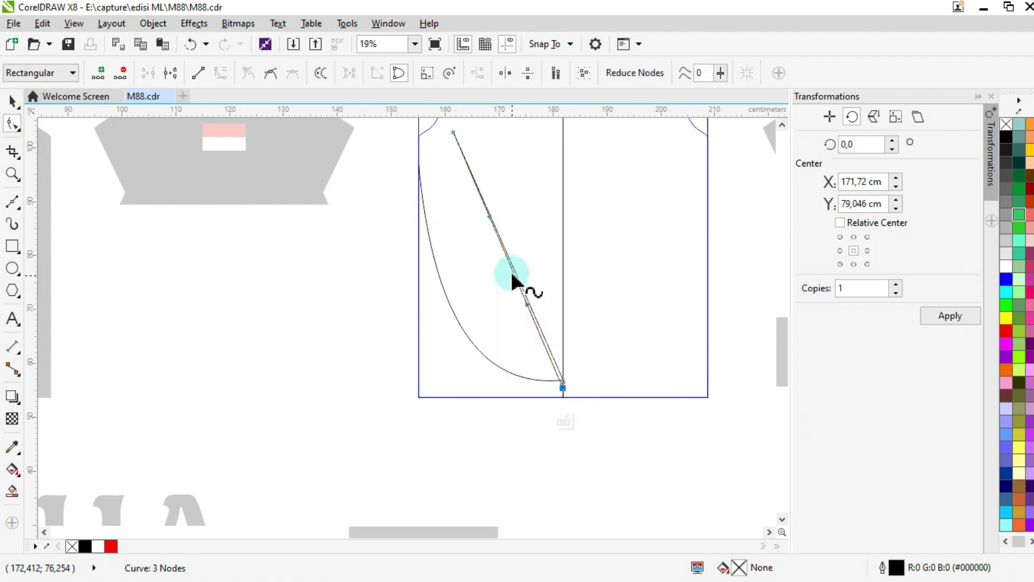
left_click_drag(511, 272, 456, 329)
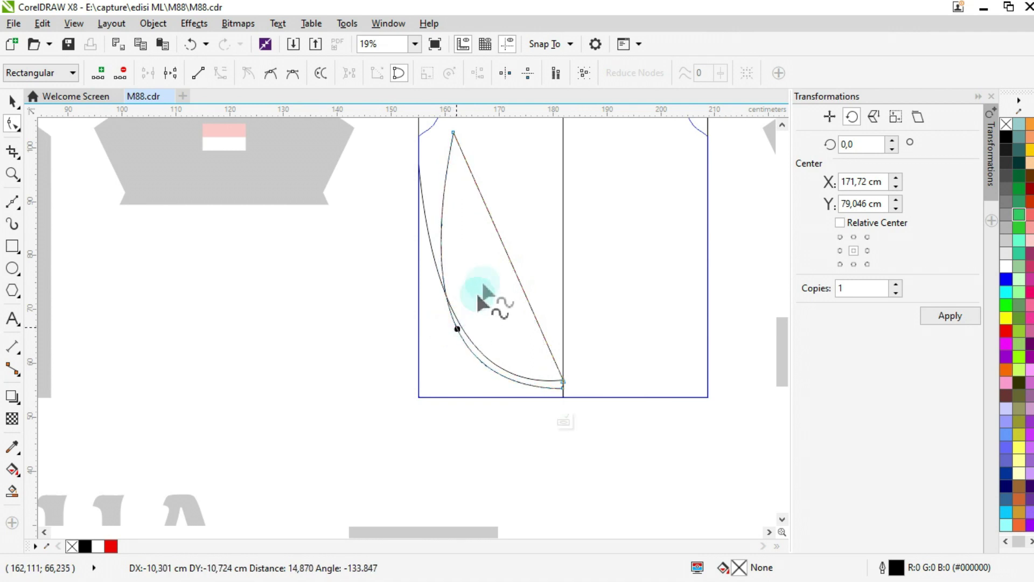
right_click(501, 237)
left_click(547, 321)
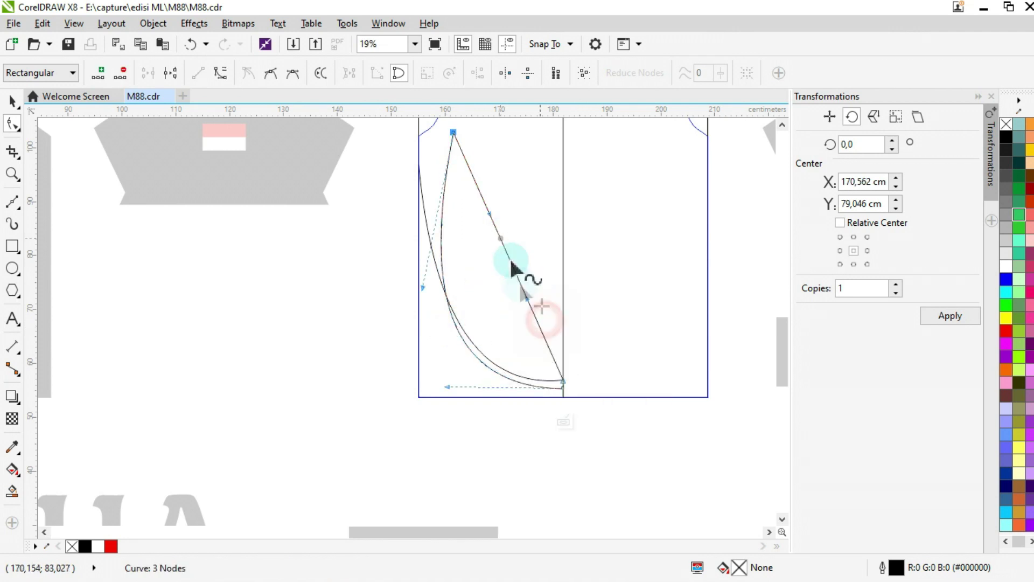
left_click_drag(488, 253, 540, 293)
Fill the leaf shape with white.
left_click(13, 101)
scroll(348, 313, "down", 2)
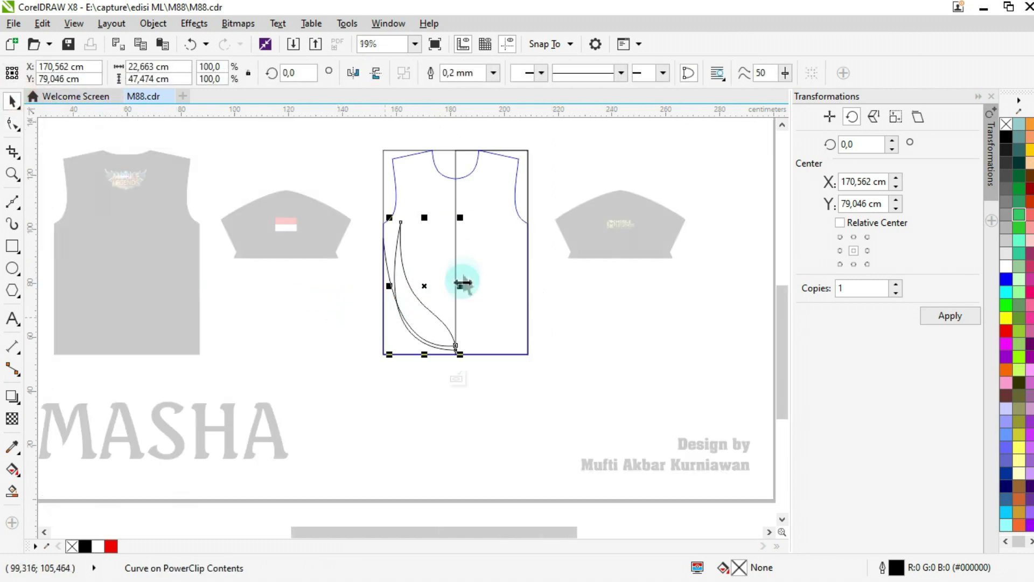
scroll(391, 192, "up", 2)
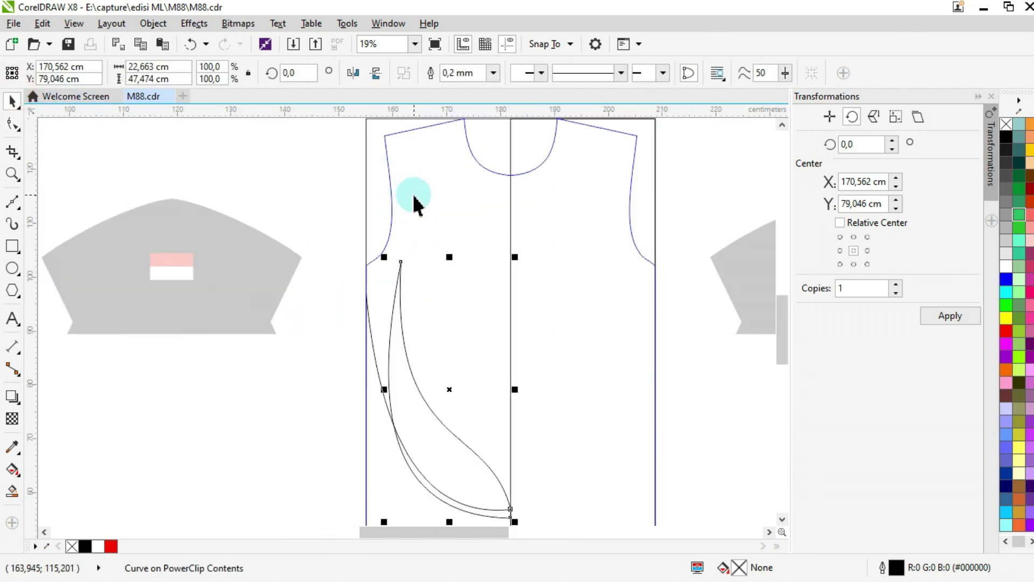
left_click(1007, 266)
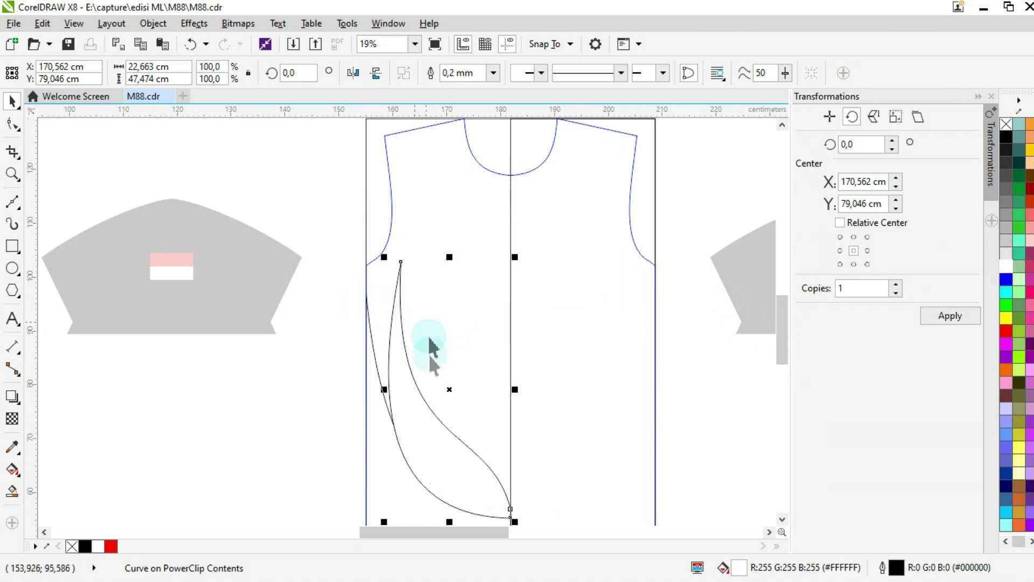
Bring the lower-left corner shape to the front of the layer and fill it white.
left_click(385, 458)
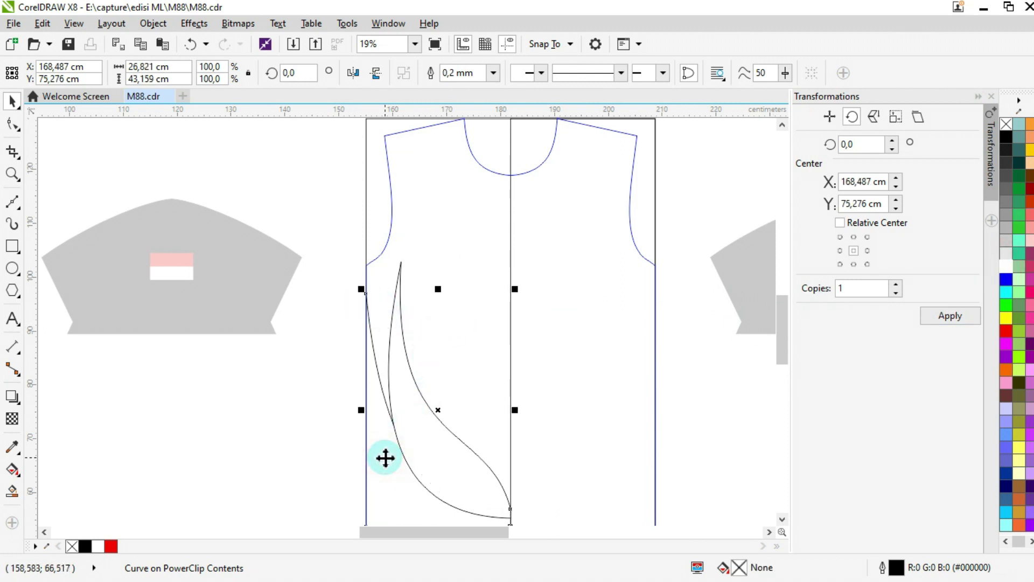
right_click(381, 408)
left_click(459, 418)
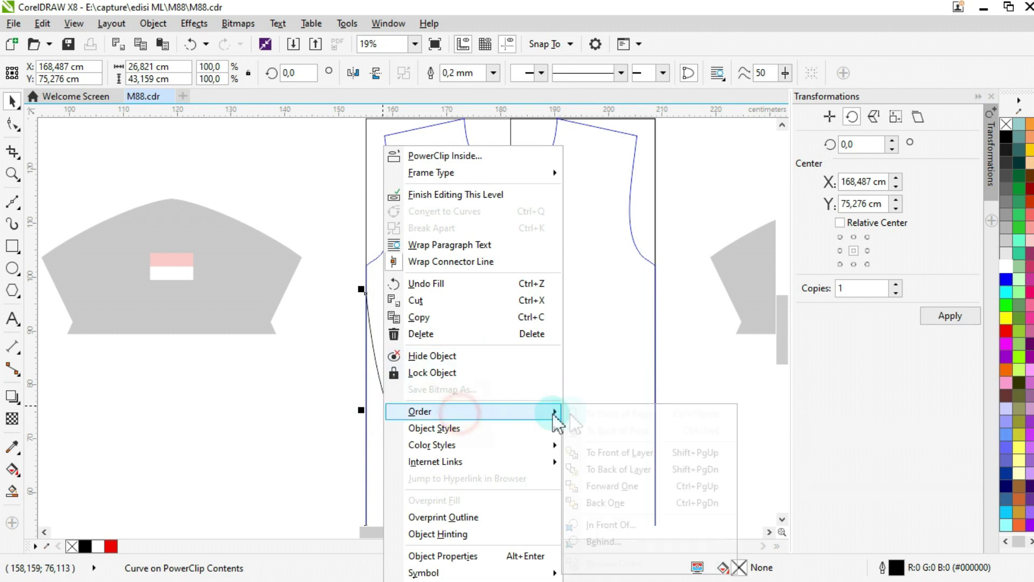
left_click(604, 454)
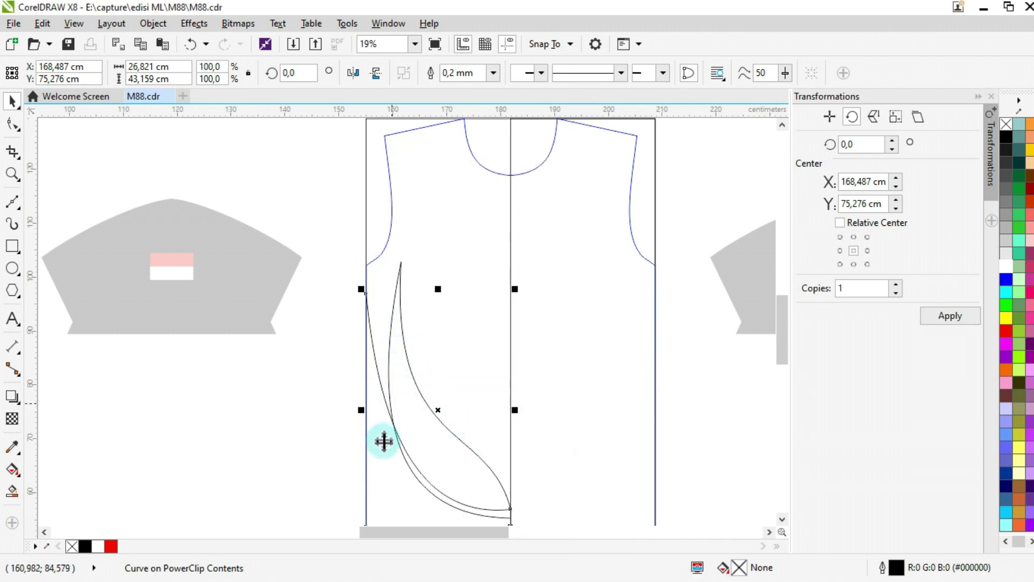
scroll(519, 300, "down", 2)
left_click(602, 452)
scroll(510, 397, "up", 2)
Draw a closed four-node shape about 14.6 by 47.3 cm along the shirt front's upper-left corner, ending in a point beside the leaf shape.
left_click(12, 202)
left_click(393, 297)
scroll(411, 215, "down", 2)
scroll(434, 193, "up", 2)
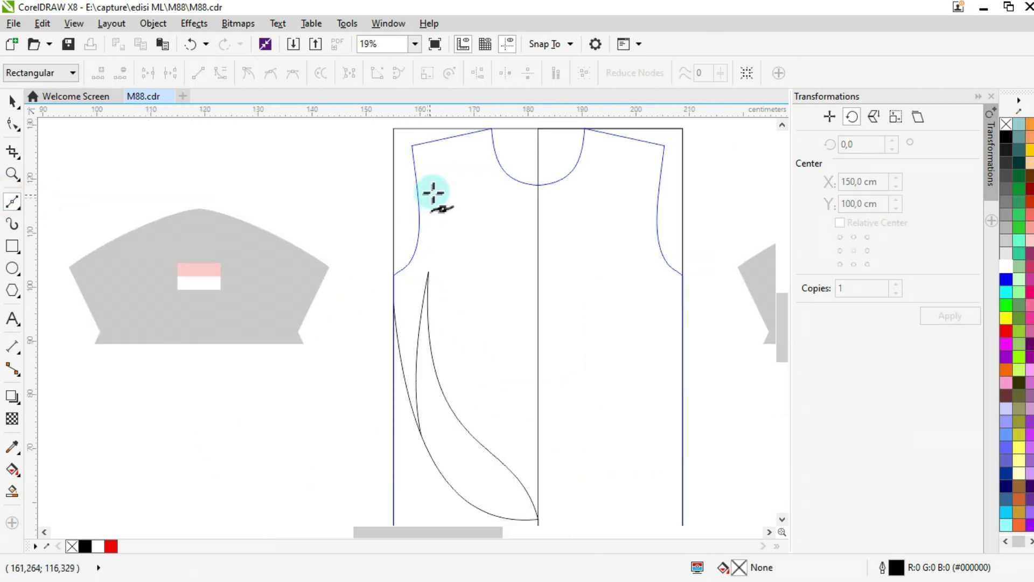
scroll(412, 389, "up", 2)
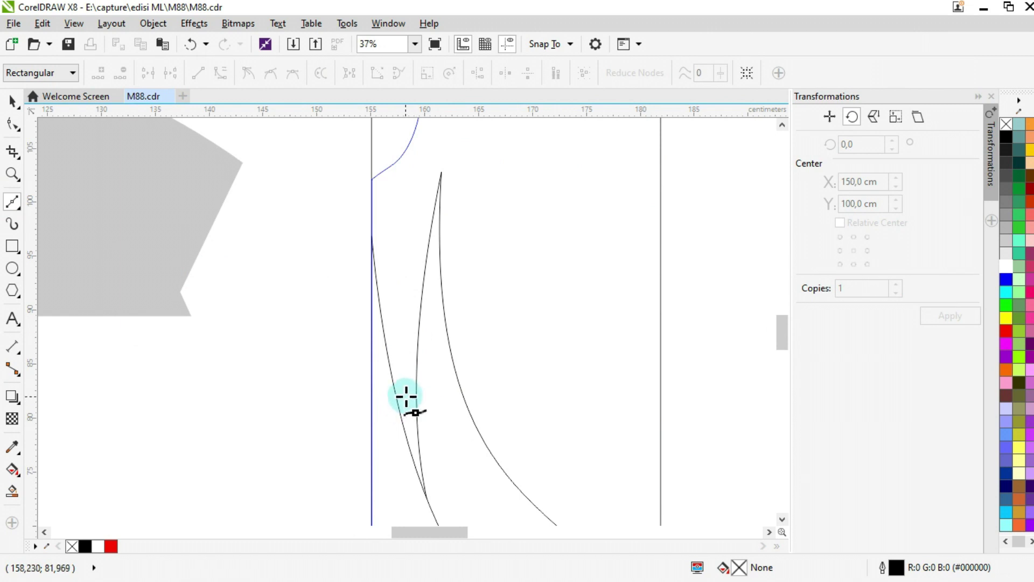
scroll(406, 397, "down", 2)
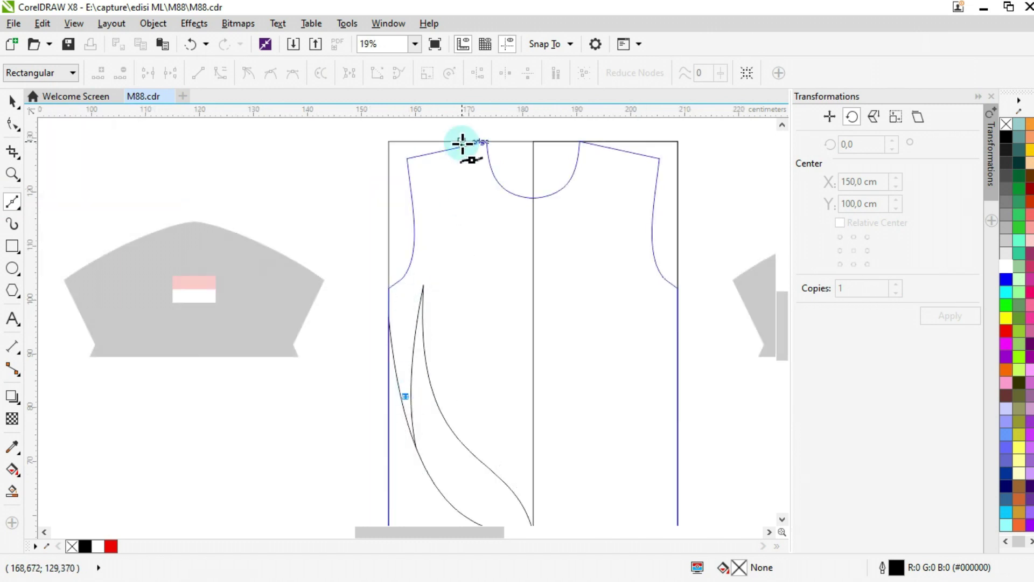
left_click(467, 142)
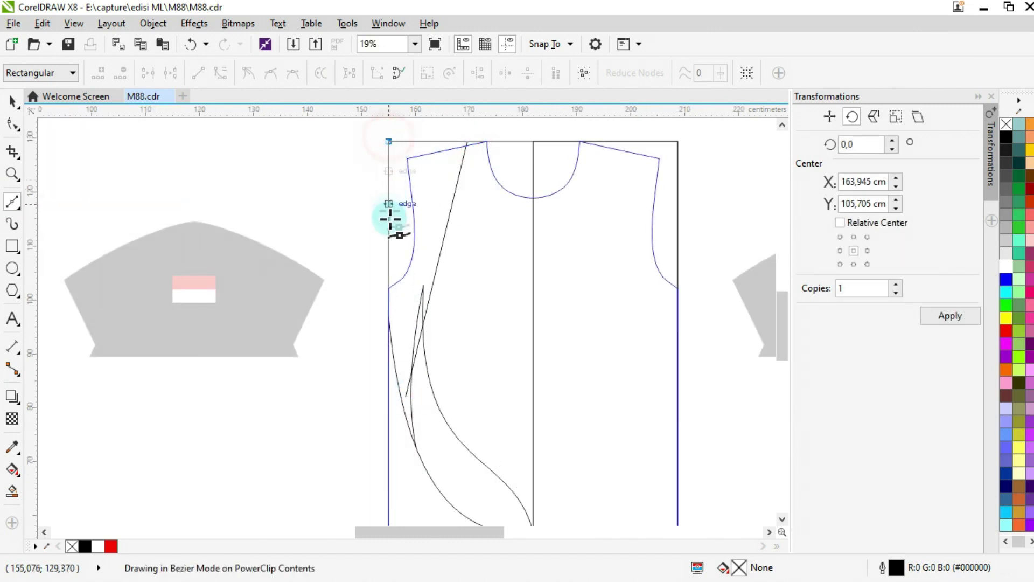
left_click(389, 220)
left_click(405, 397)
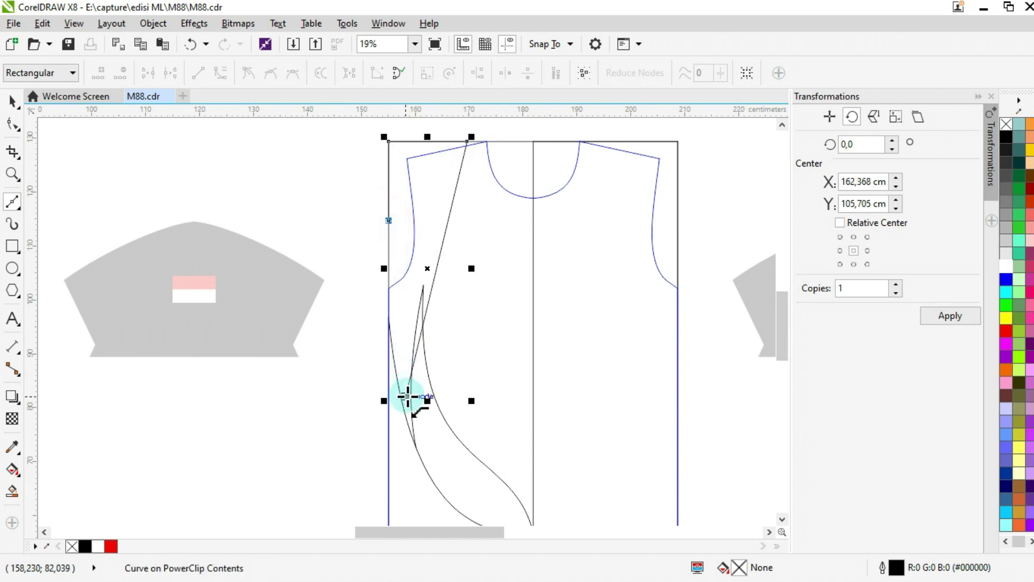
Bend the upper-left shape's long inner side into a curve and lower its node on the shirt's side edge to just below the armhole.
left_click(12, 124)
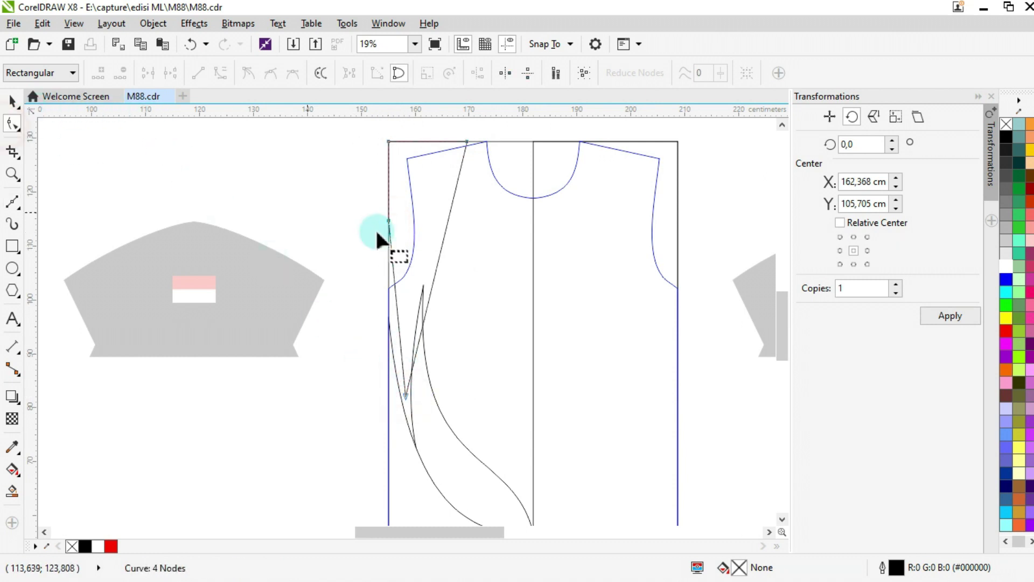
scroll(437, 268, "up", 2)
right_click(433, 247)
left_click(485, 324)
left_click_drag(430, 236, 402, 223)
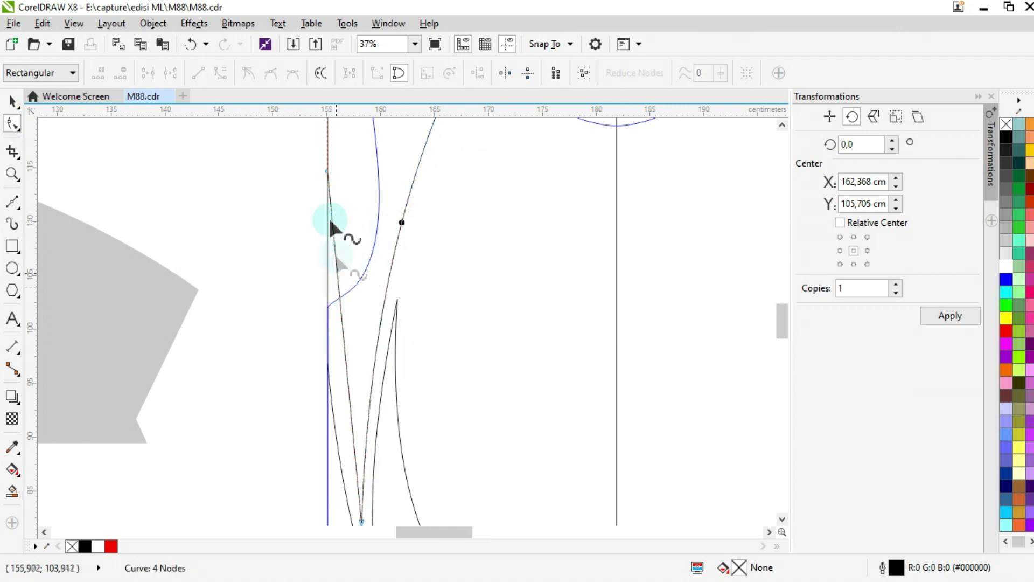
left_click_drag(327, 173, 327, 320)
scroll(330, 334, "down", 1)
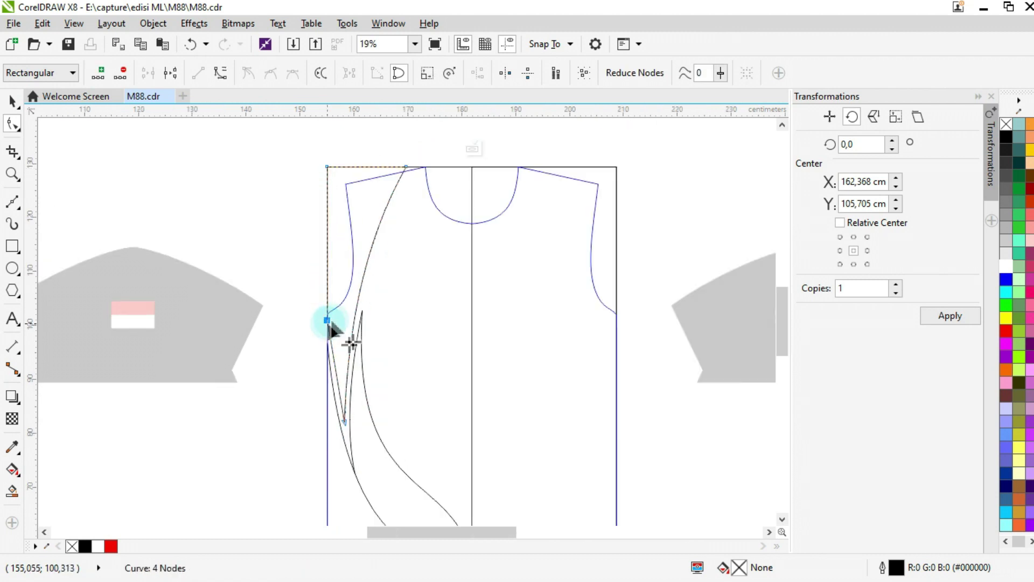
Fill the lower-left corner shape with light blue.
left_click(12, 101)
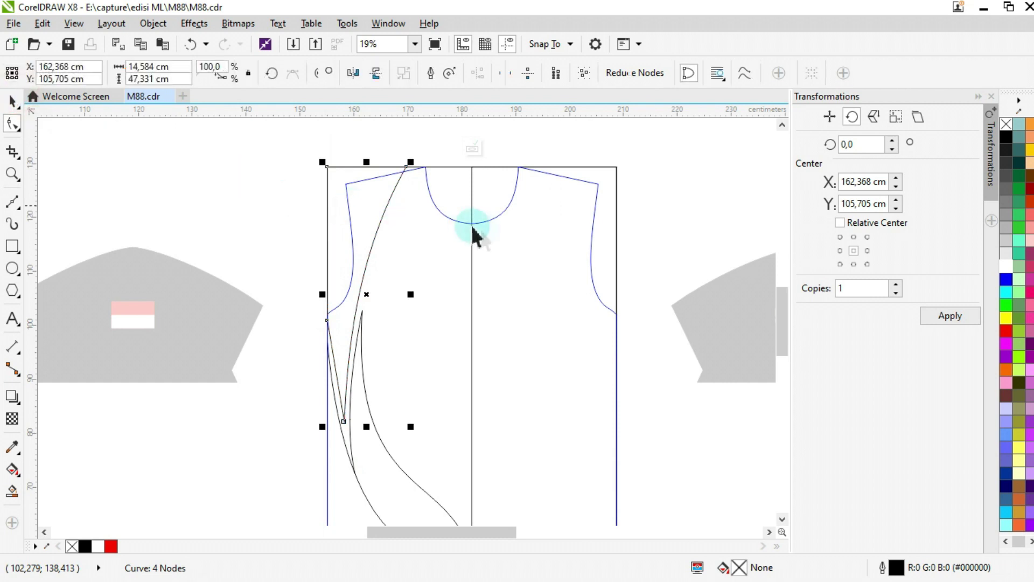
scroll(373, 298, "down", 1)
scroll(385, 412, "up", 1)
left_click(369, 439)
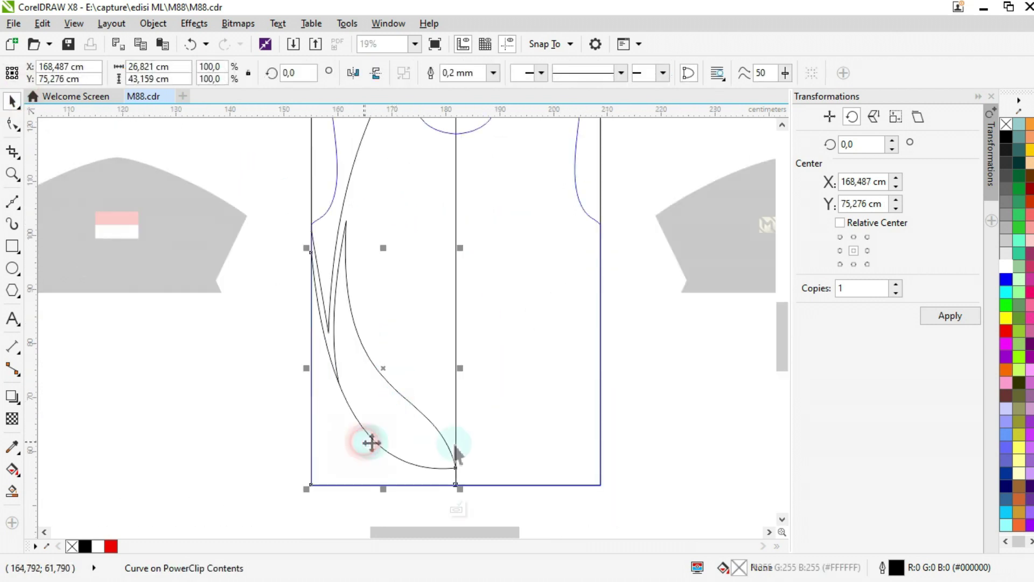
left_click(1007, 437)
Fill the leaf shape with blue-violet #6666FF and the upper-left shape with light blue.
left_click(387, 415)
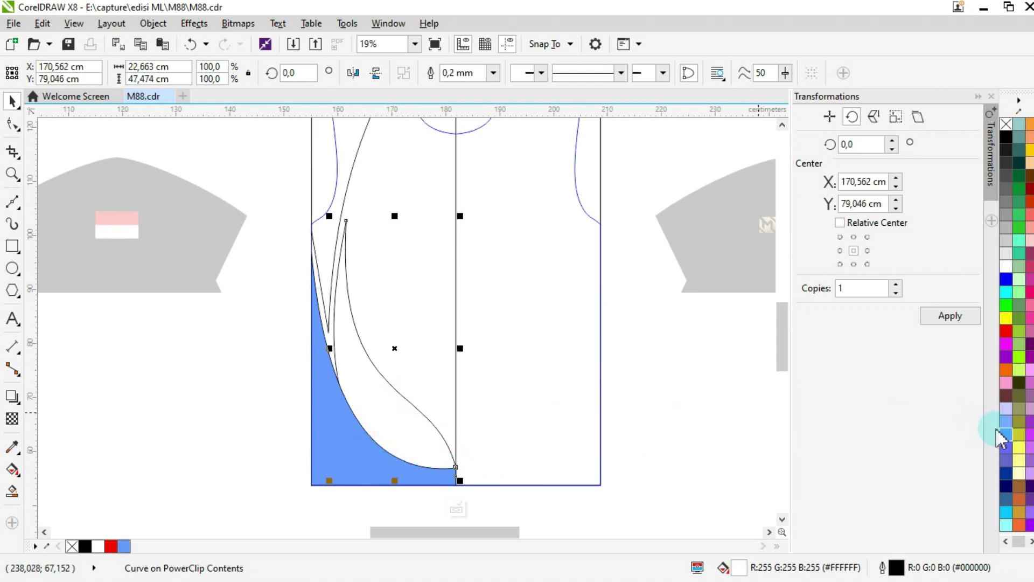
left_click(1005, 448)
scroll(409, 431, "down", 1)
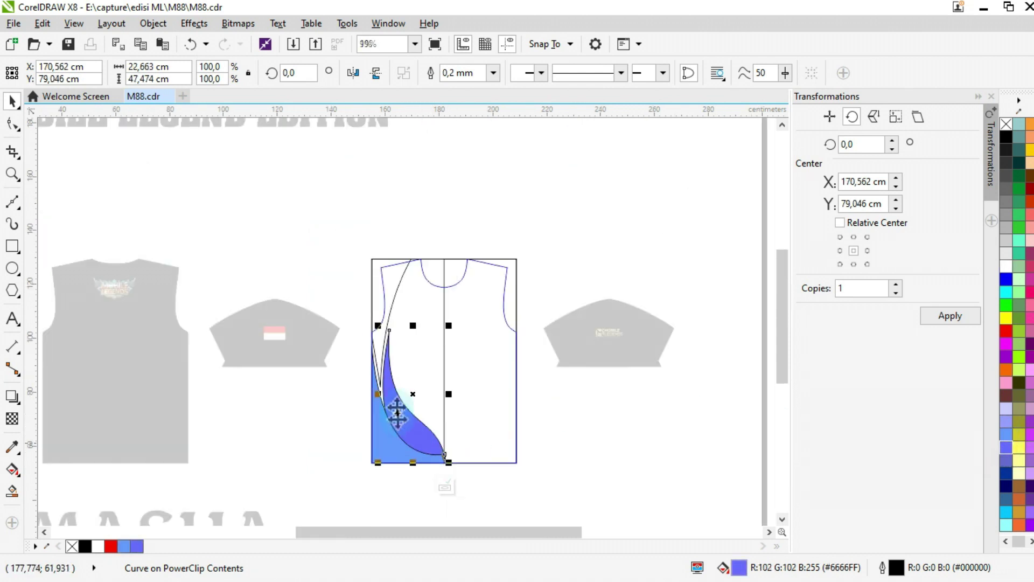
scroll(385, 321, "up", 1)
left_click(383, 254)
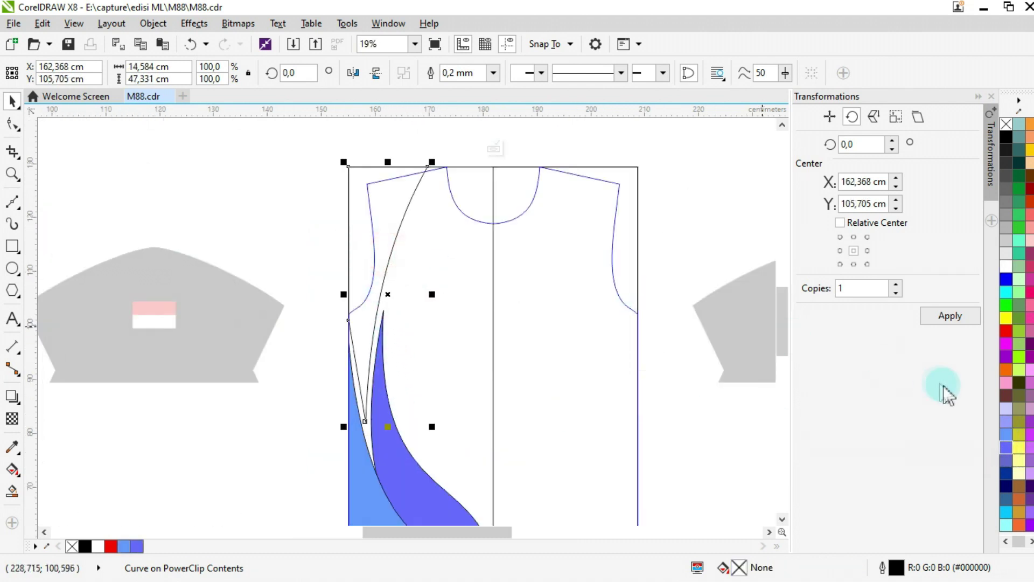
left_click(1006, 433)
Delete the helper rectangle covering the right half of the shirt front.
left_click(571, 280)
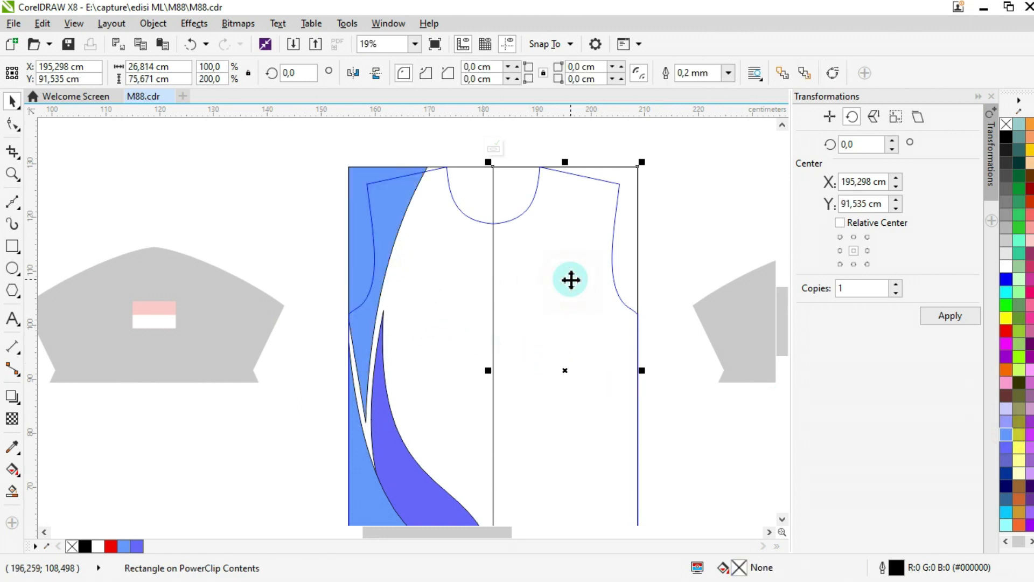
key("Escape")
scroll(415, 331, "down", 2)
Select the three coloured shapes on the shirt front together and remove their outlines.
left_click(478, 175)
left_click_drag(339, 431, 492, 393)
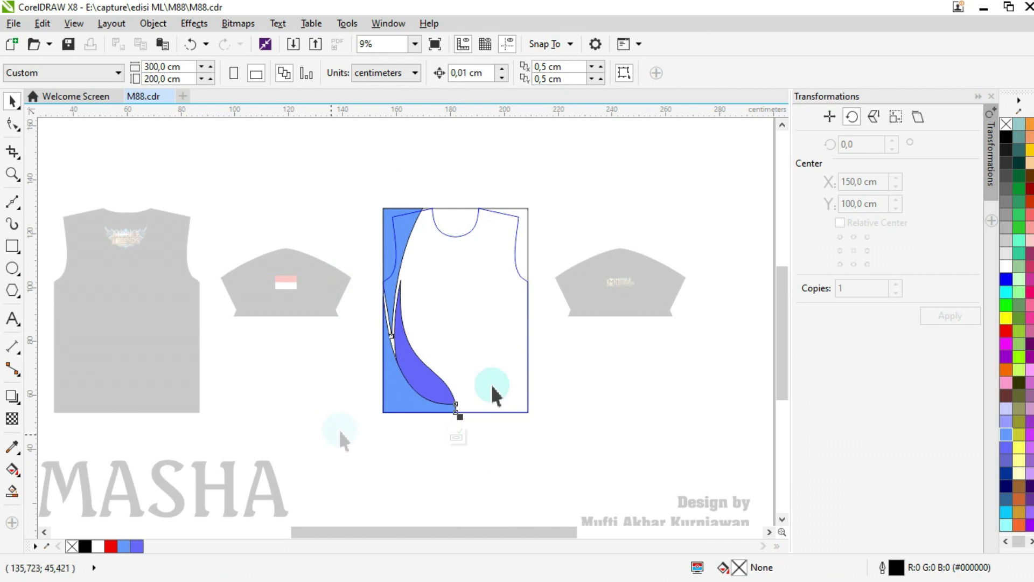
right_click(1007, 125)
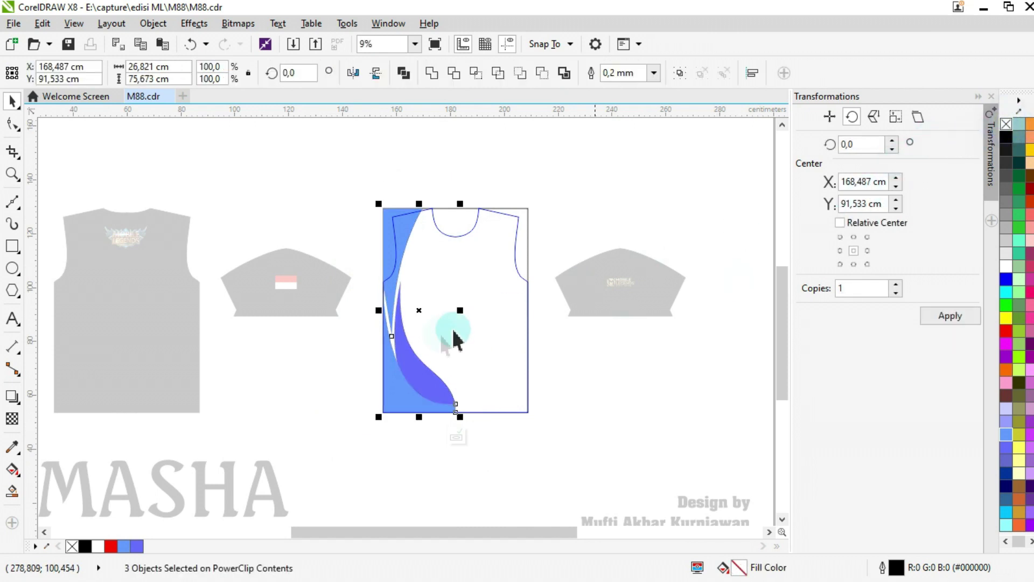
Fill the shirt front's background rectangle with pale violet, R:204 G:204 B:255.
left_click(476, 355)
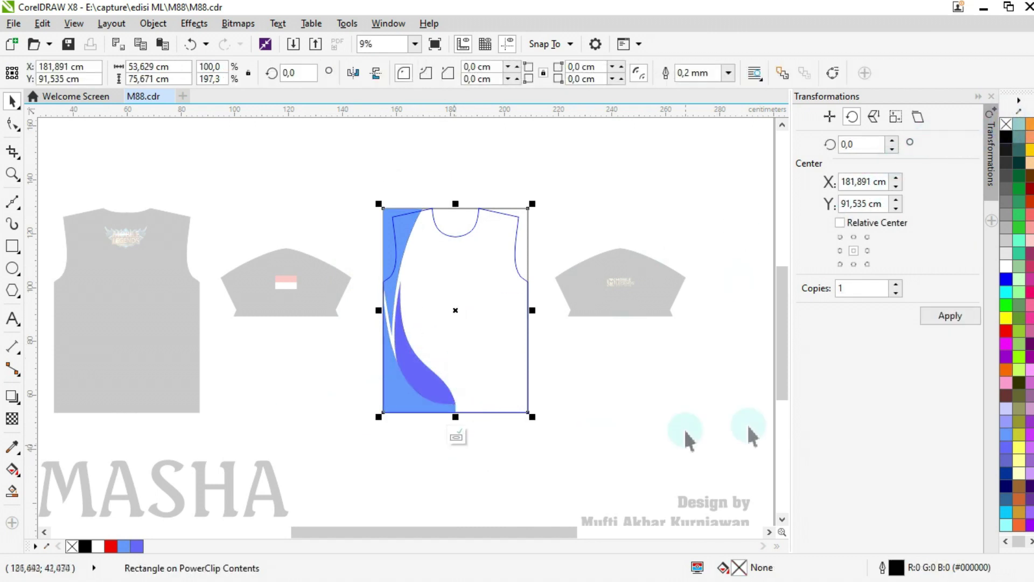
left_click(1007, 408)
scroll(420, 342, "up", 2)
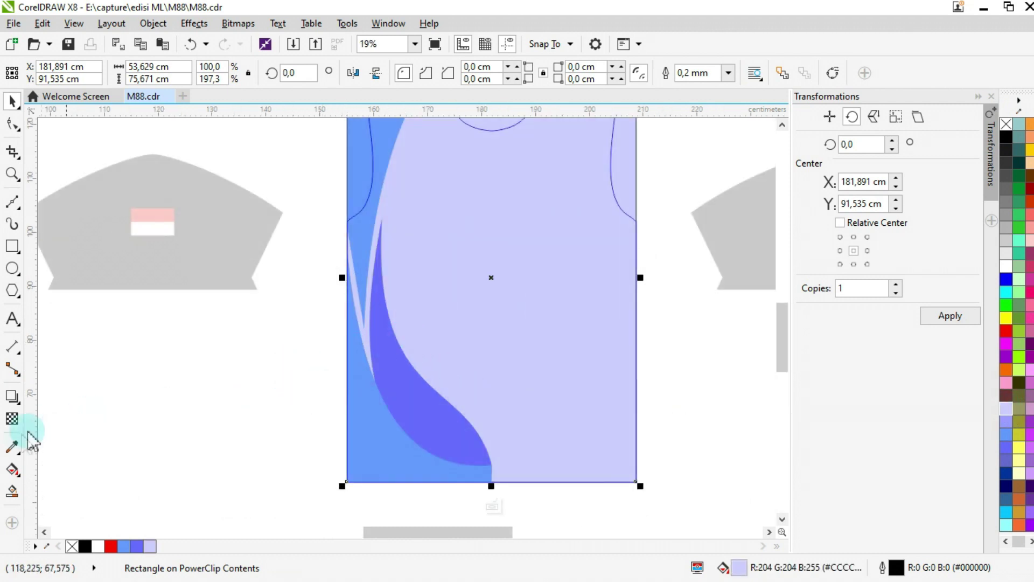
Apply a vertical fountain fill to the shirt front's background rectangle, from pale violet at the hem to light blue #6699FF near the collar.
left_click(12, 469)
scroll(458, 474, "down", 2)
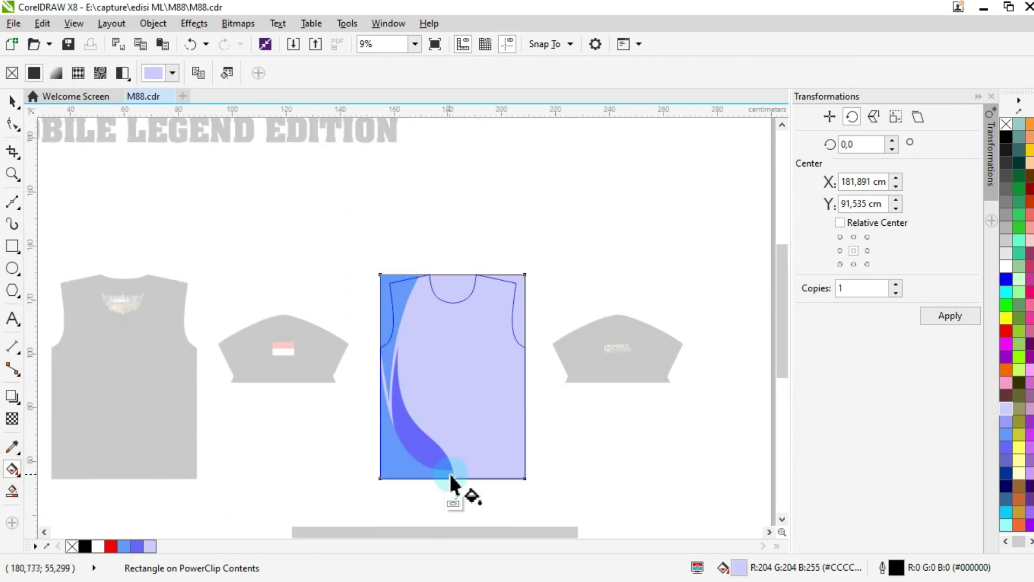
left_click_drag(455, 477, 453, 312)
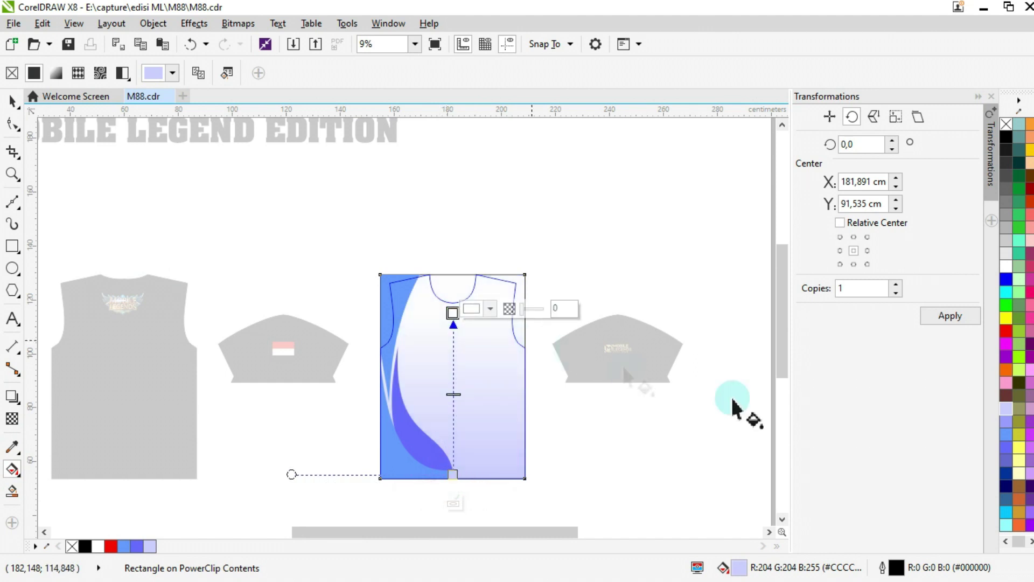
left_click(1011, 436)
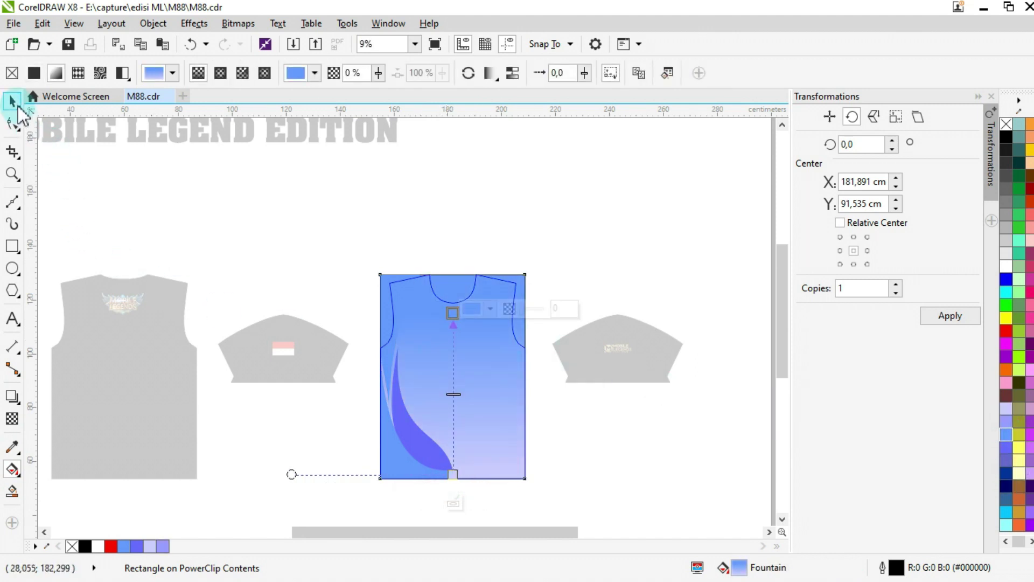
left_click(12, 101)
Duplicate the light blue upper-left curved shape behind the original and fill the copy with white.
scroll(400, 295, "up", 2)
left_click(404, 295)
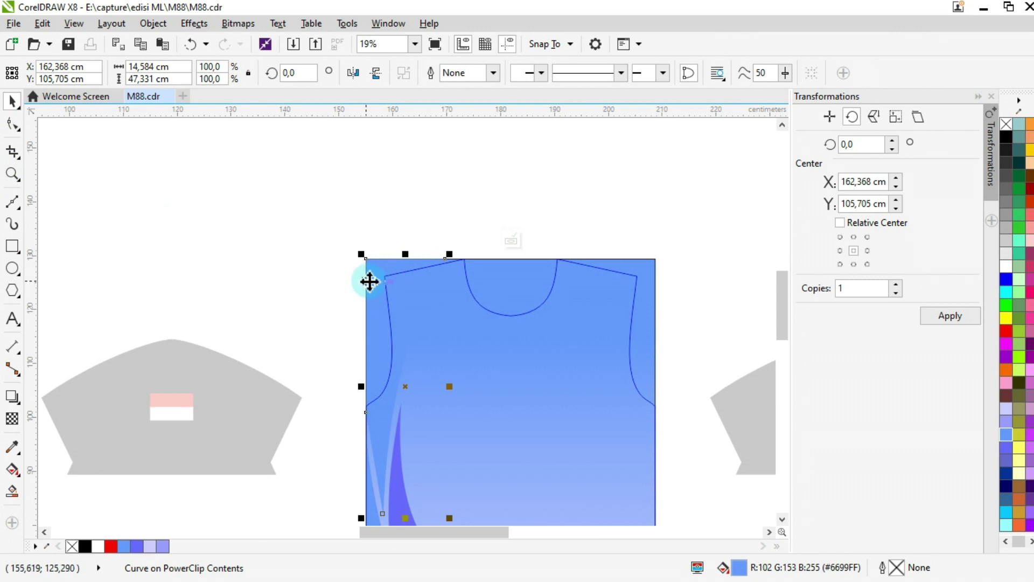
left_click(1005, 267)
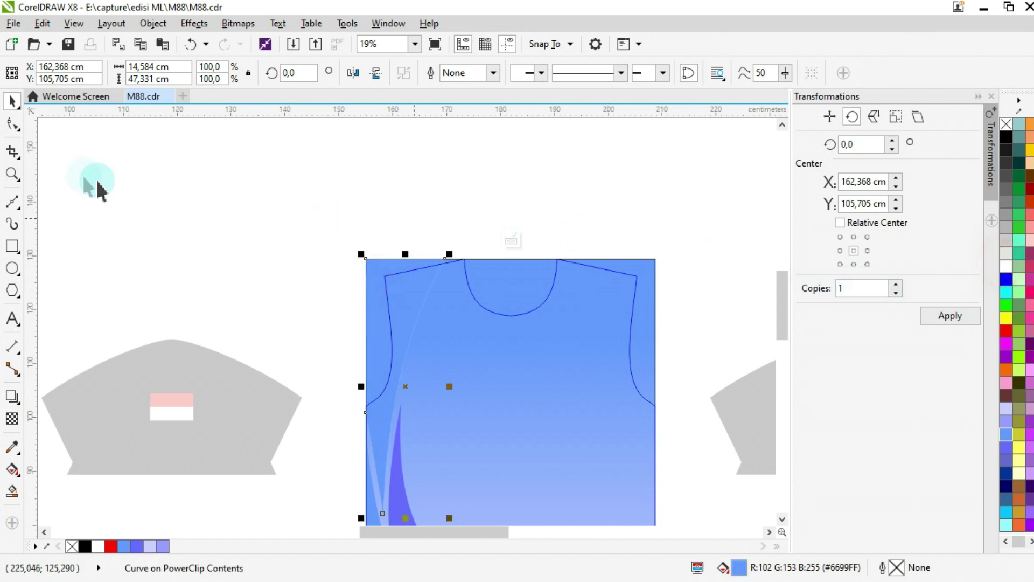
Reshape the white copy by moving its top corner node about 2 cm towards the collar, forming a tapering white stripe.
left_click(12, 130)
scroll(406, 256, "up", 2)
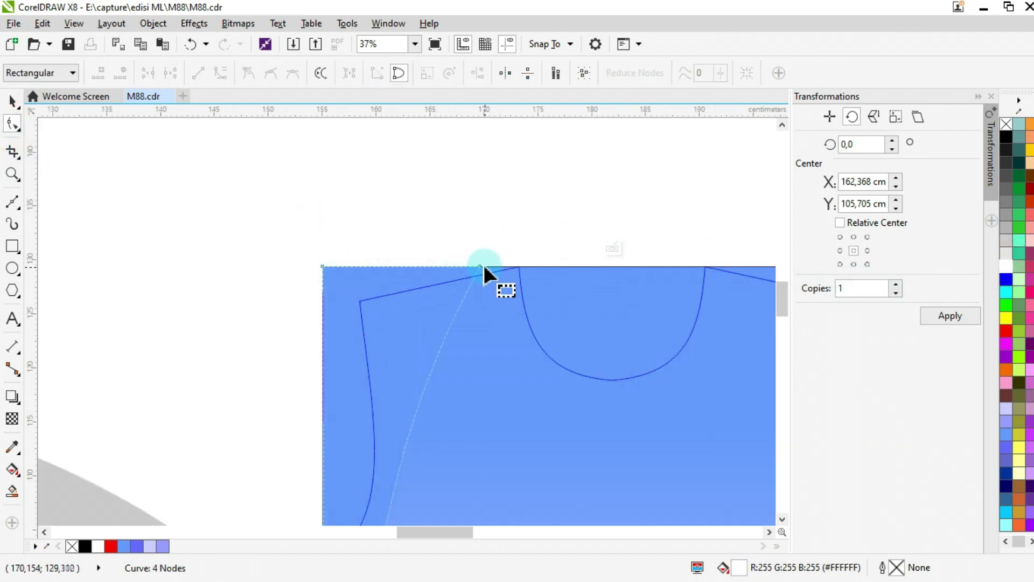
left_click_drag(482, 266, 501, 266)
scroll(502, 267, "down", 2)
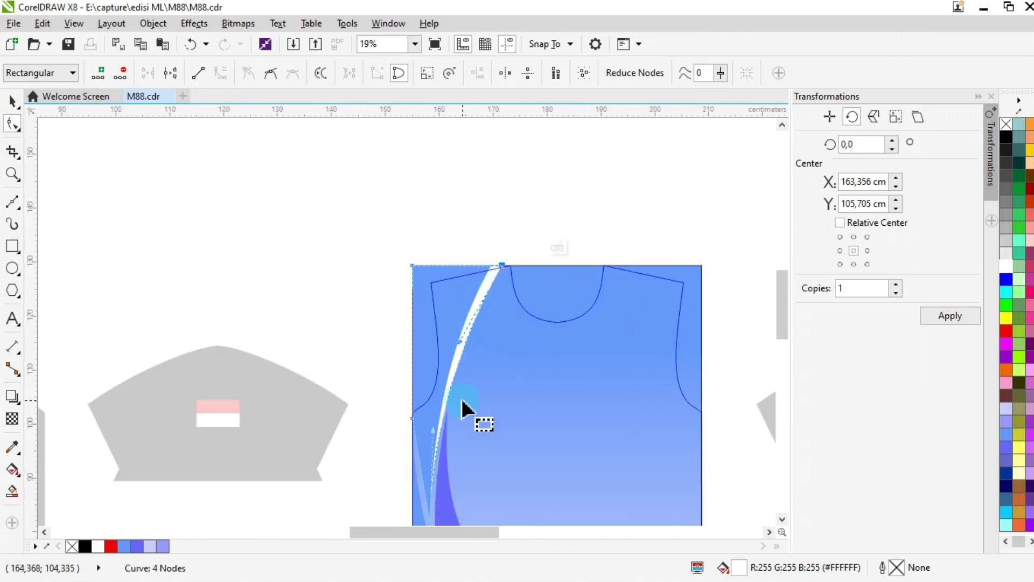
scroll(463, 408, "up", 2)
left_click_drag(453, 279, 453, 275)
scroll(420, 282, "down", 2)
Fill the upper-left curved shape in front of the white stripe with Electric Blue #6666FF.
left_click(13, 101)
left_click(238, 193)
left_click(434, 231)
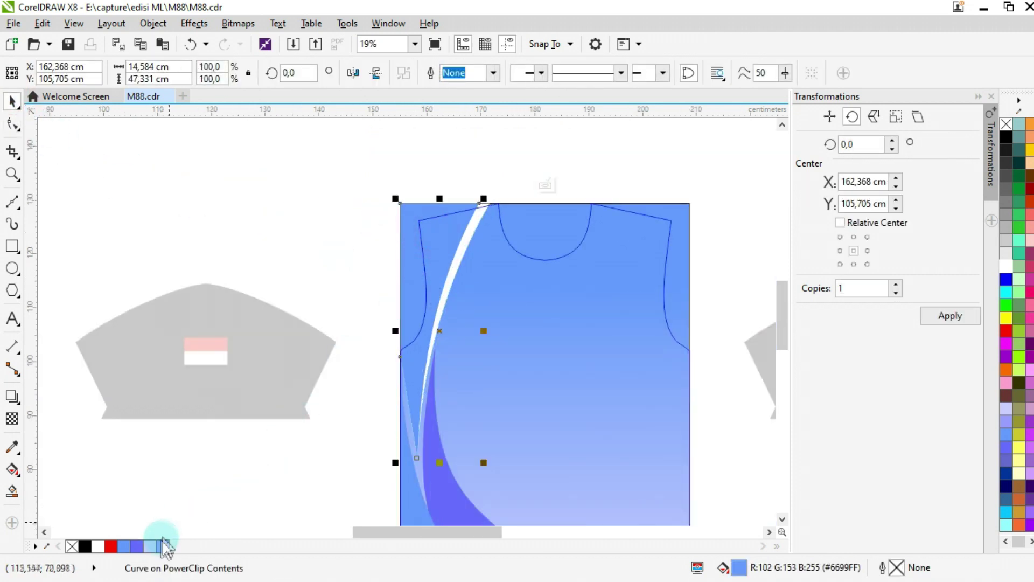
left_click(137, 547)
left_click(214, 212)
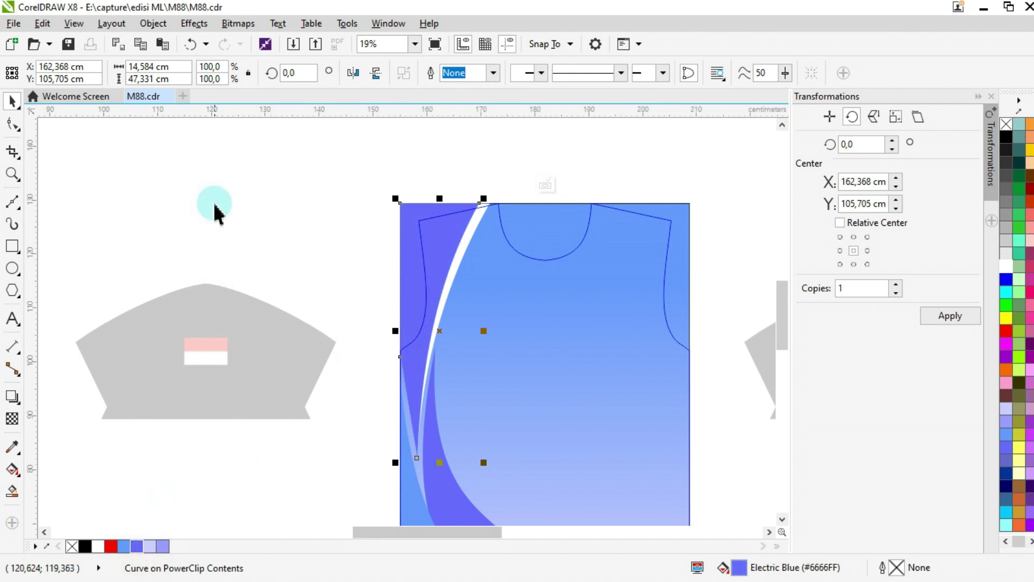
Mirror a copy of the four curved shapes horizontally and place it on the opposite half of the shirt front.
scroll(261, 261, "down", 2)
left_click(304, 464)
left_click_drag(284, 456, 415, 197)
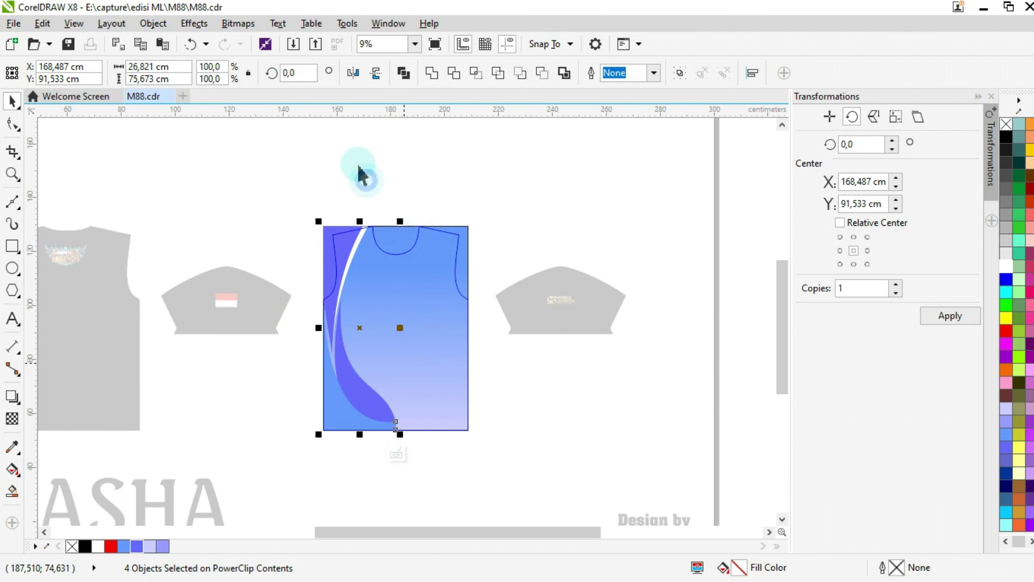
left_click(352, 73)
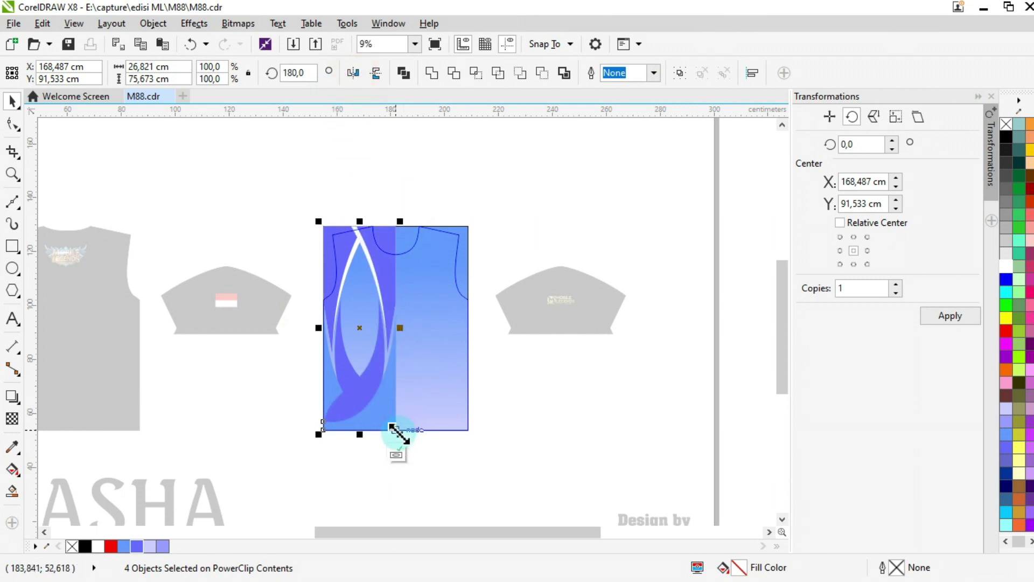
left_click_drag(399, 430, 478, 459)
key("Escape")
Draw a circle about 1.06 cm in diameter below the collar on the gradient area, filled white without an outline.
scroll(399, 361, "up", 2)
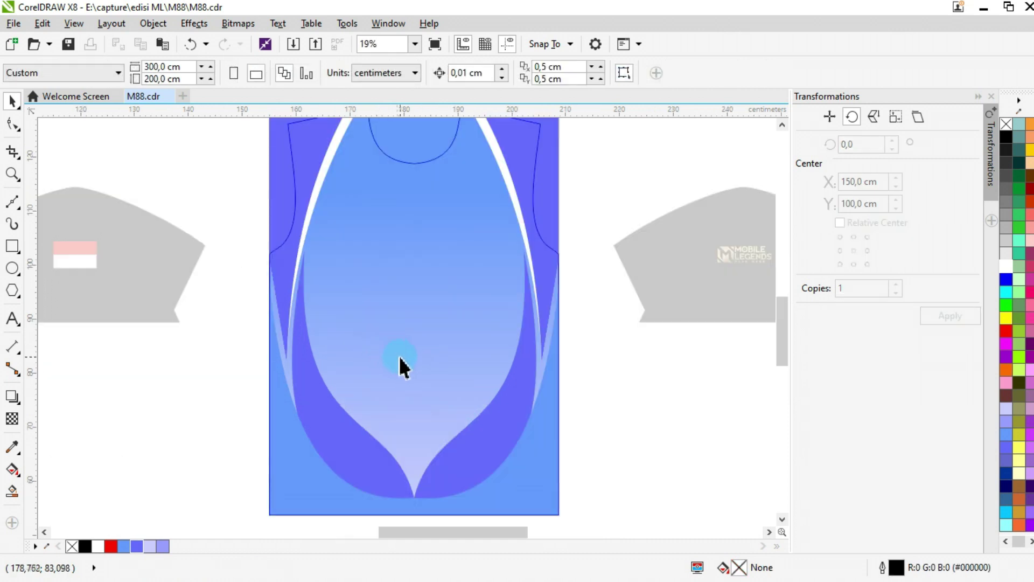
scroll(417, 353, "down", 2)
scroll(399, 335, "up", 2)
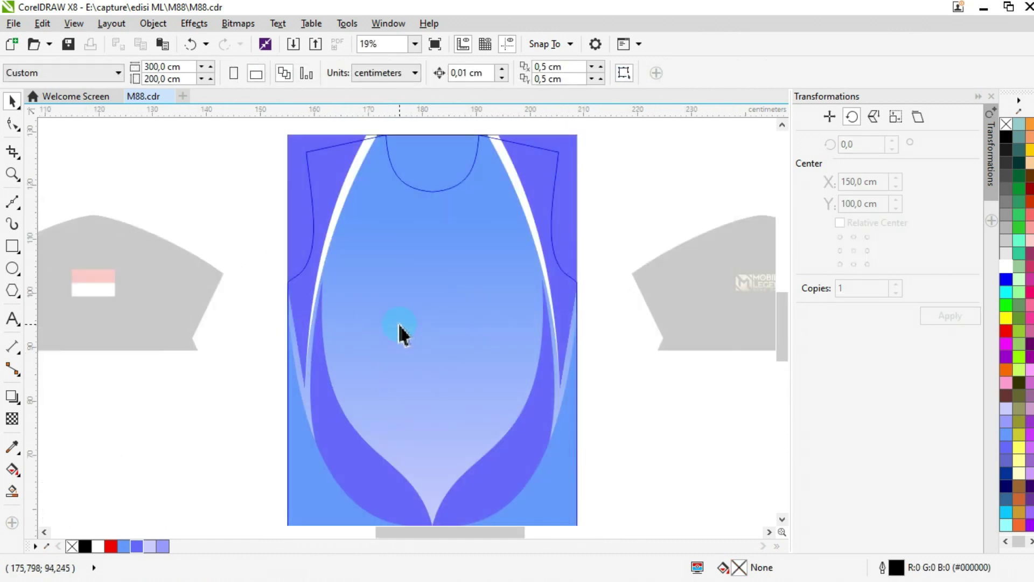
left_click(429, 324)
left_click(12, 267)
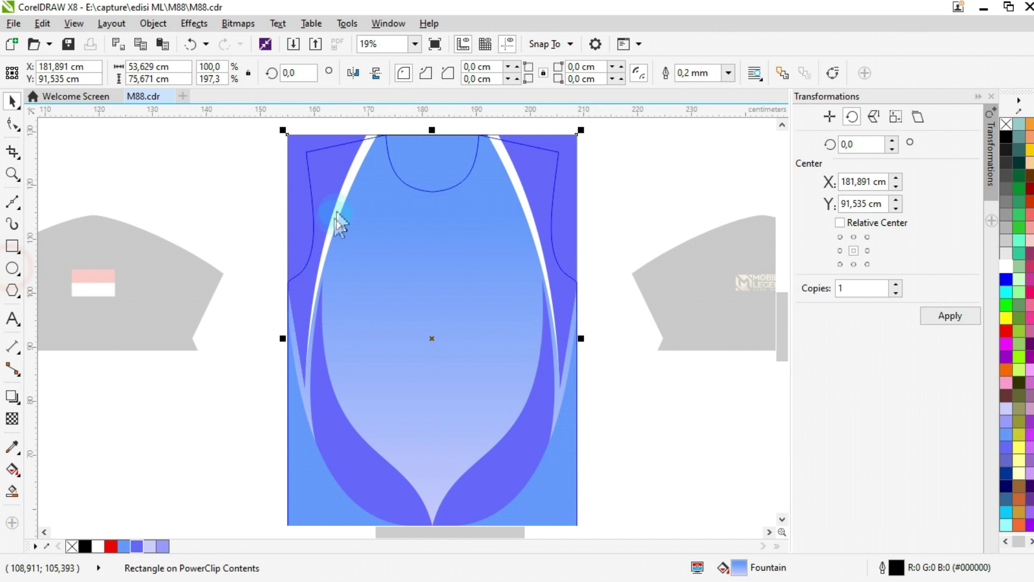
scroll(379, 201, "up", 2)
left_click_drag(380, 202, 386, 208)
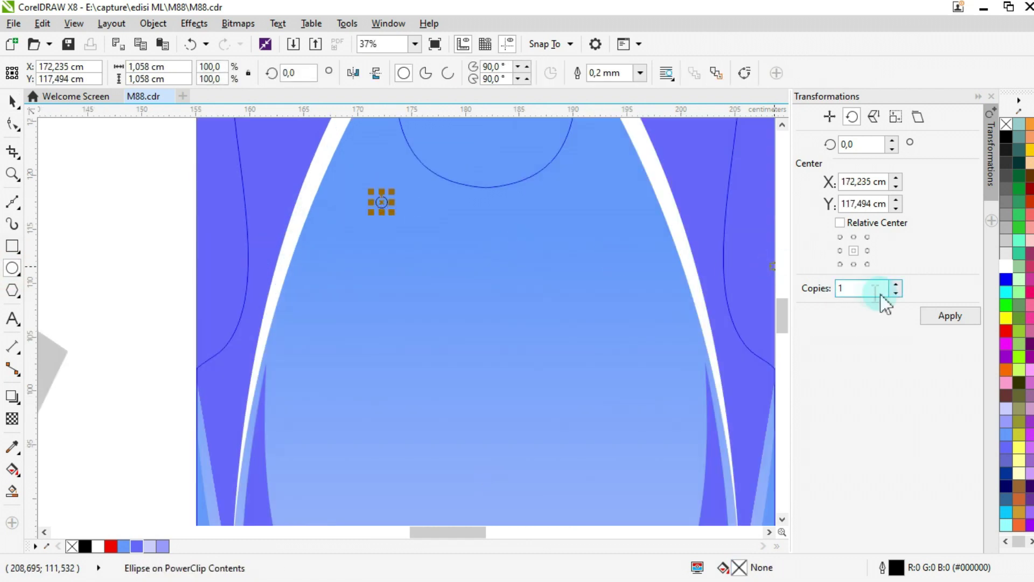
right_click(1006, 124)
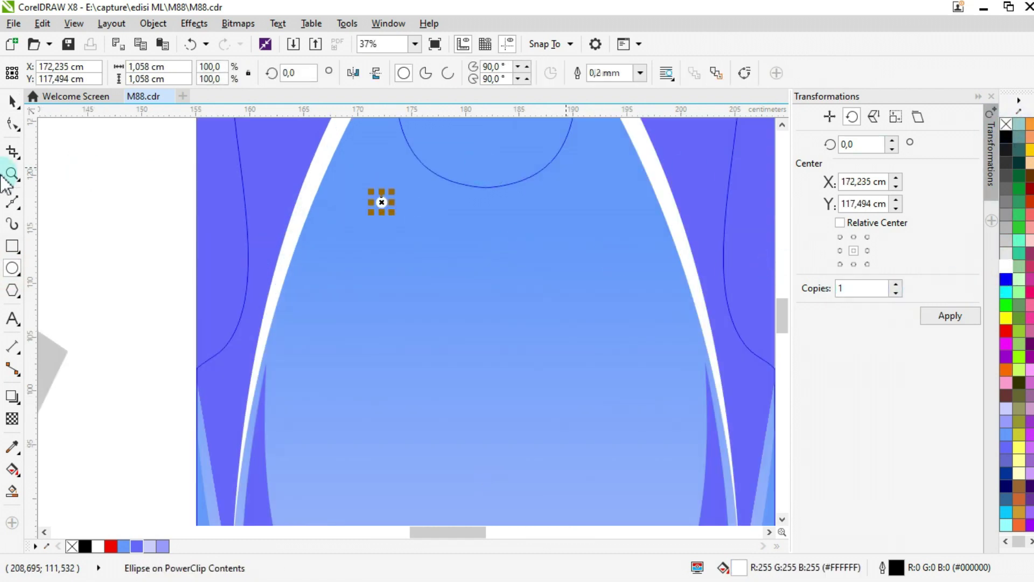
Scatter duplicates of the white dot across the upper and middle parts of the gradient area.
left_click(12, 101)
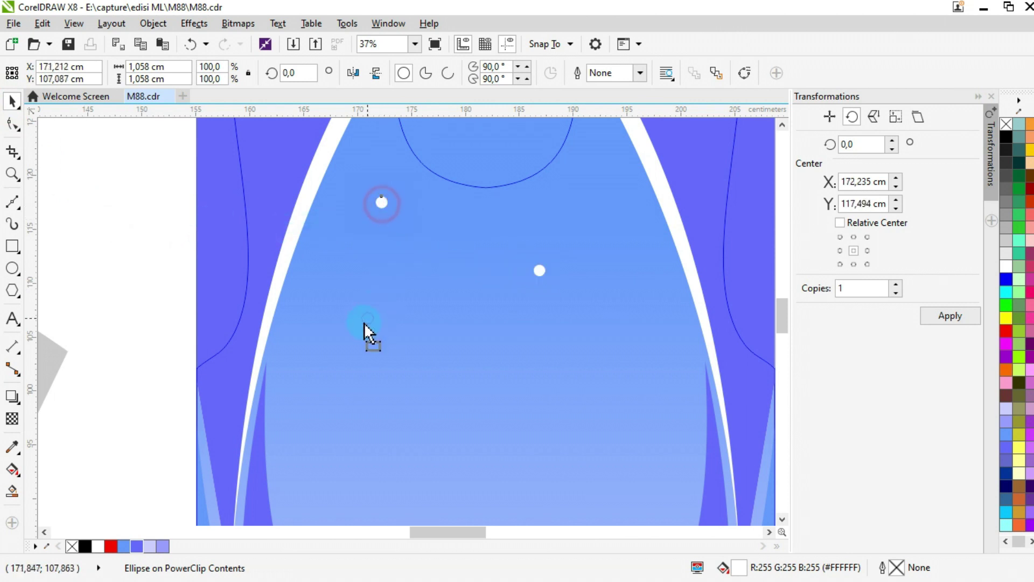
left_click_drag(381, 202, 597, 155)
scroll(478, 185, "down", 2)
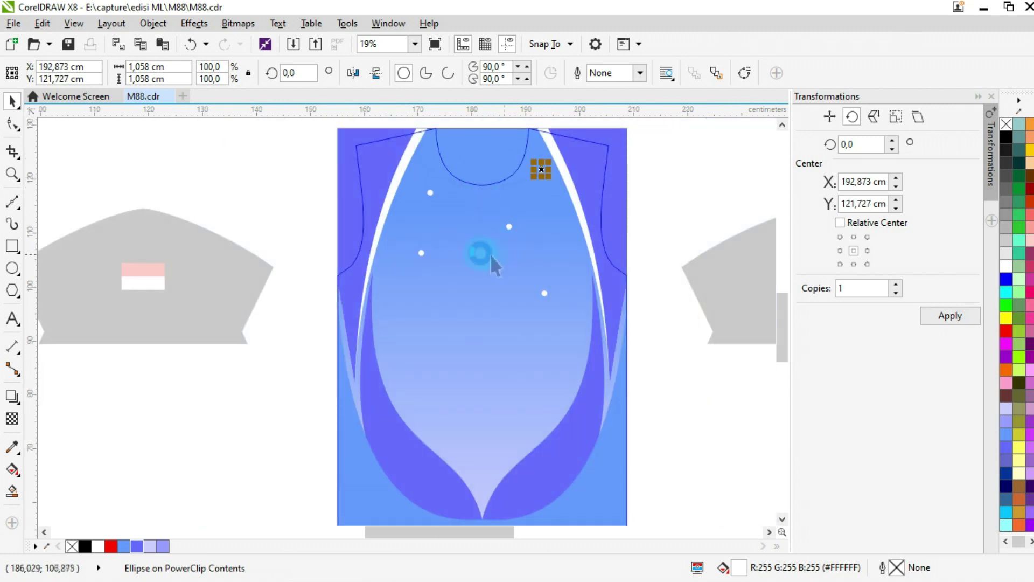
left_click_drag(432, 205, 475, 270)
left_click_drag(429, 191, 392, 275)
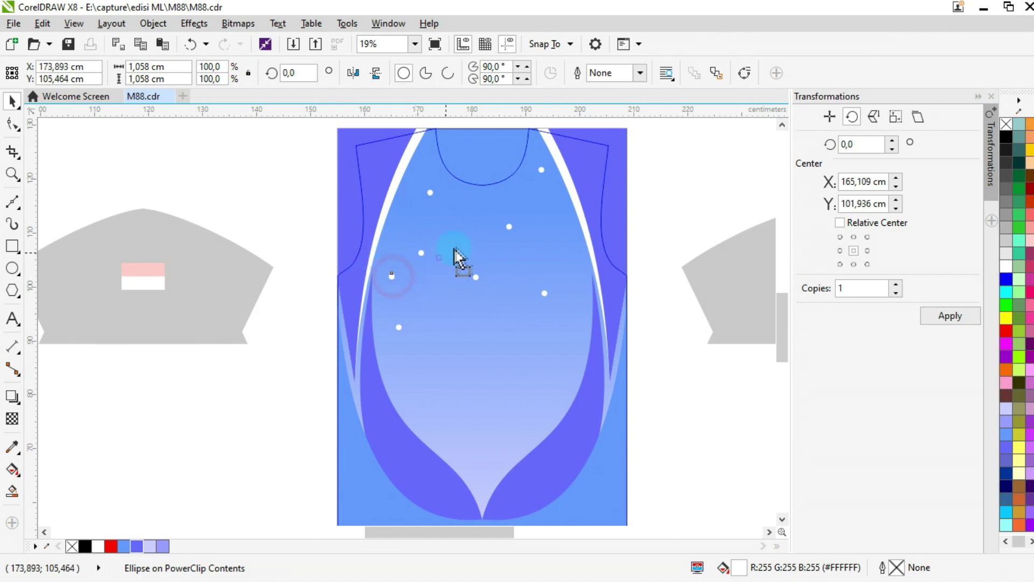
Make a copy of the white dot at 50% size and scatter duplicates of it among the larger dots.
scroll(477, 232, "up", 2)
left_click_drag(439, 225, 430, 241)
scroll(431, 243, "down", 1)
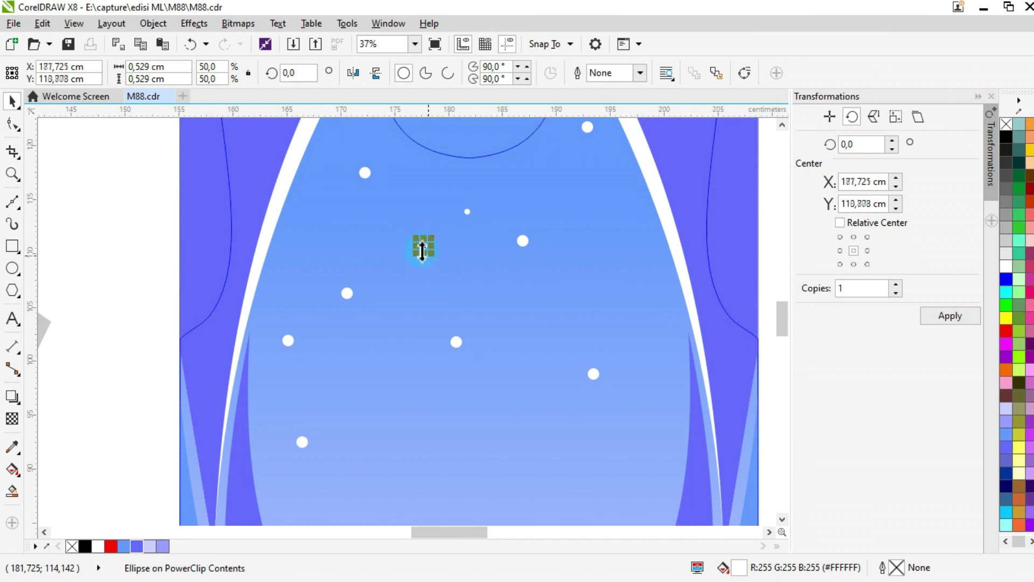
left_click_drag(484, 322, 494, 324)
left_click_drag(430, 246, 321, 251)
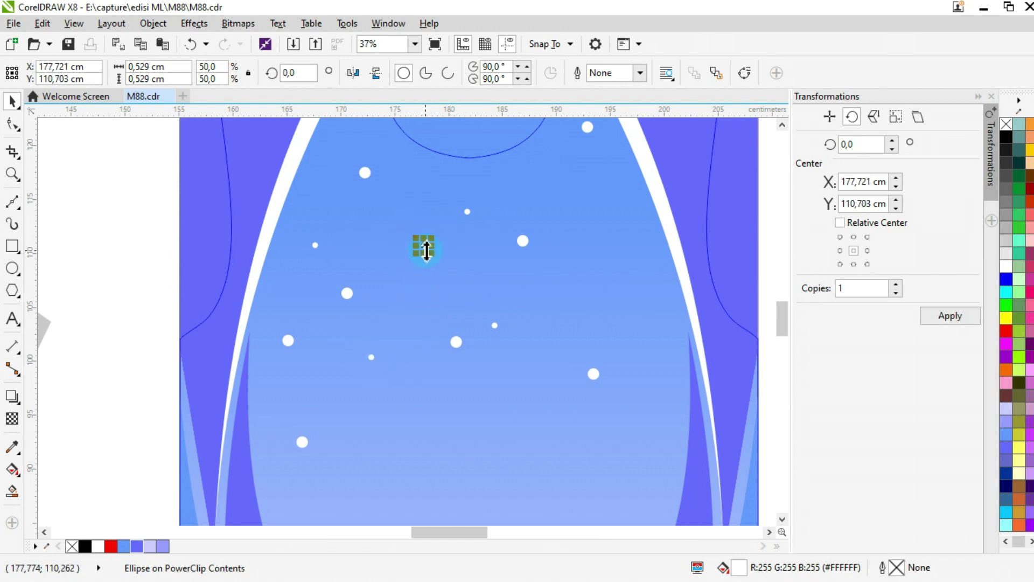
left_click_drag(430, 260, 534, 399)
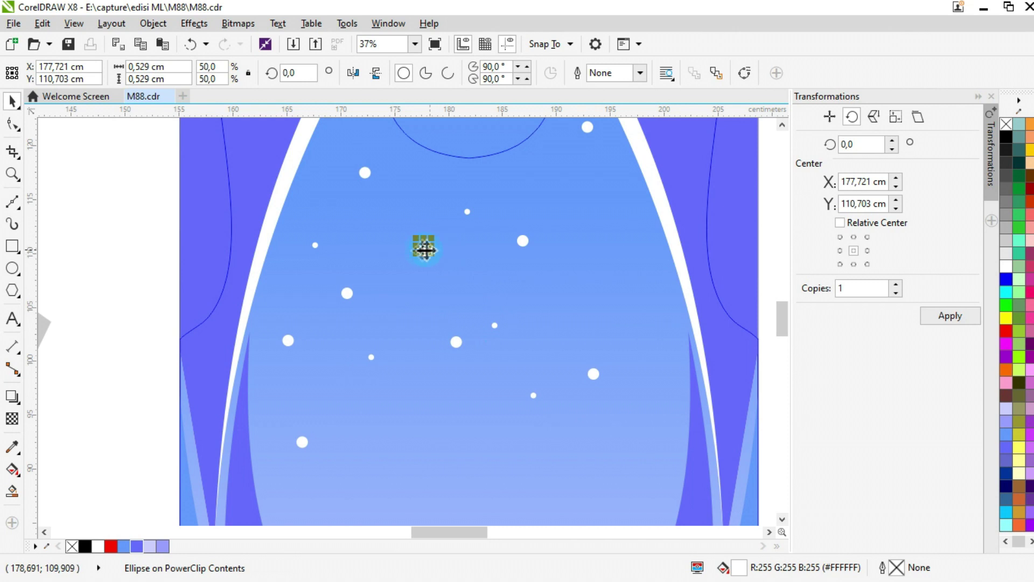
left_click_drag(420, 417, 414, 440)
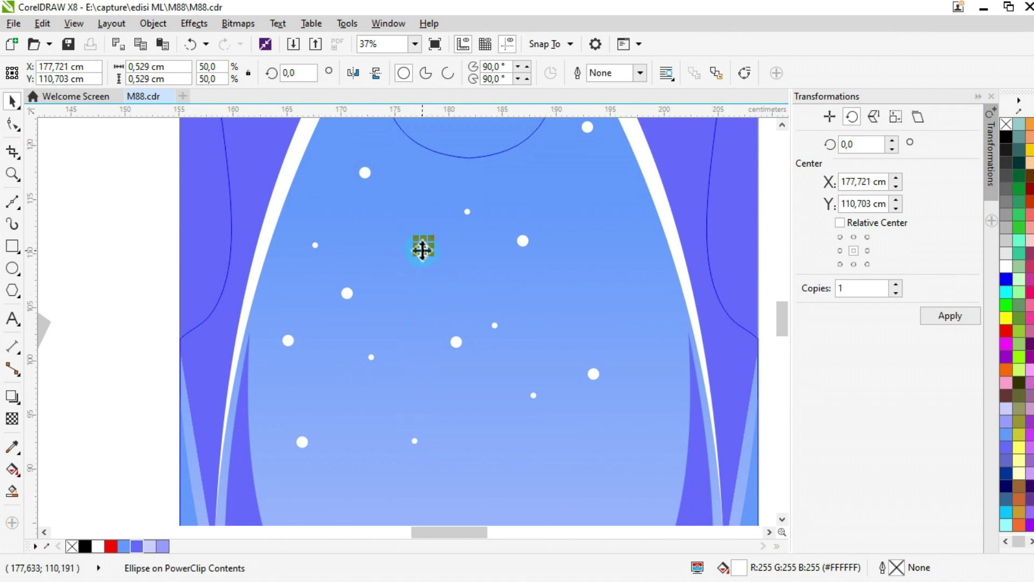
left_click(423, 247)
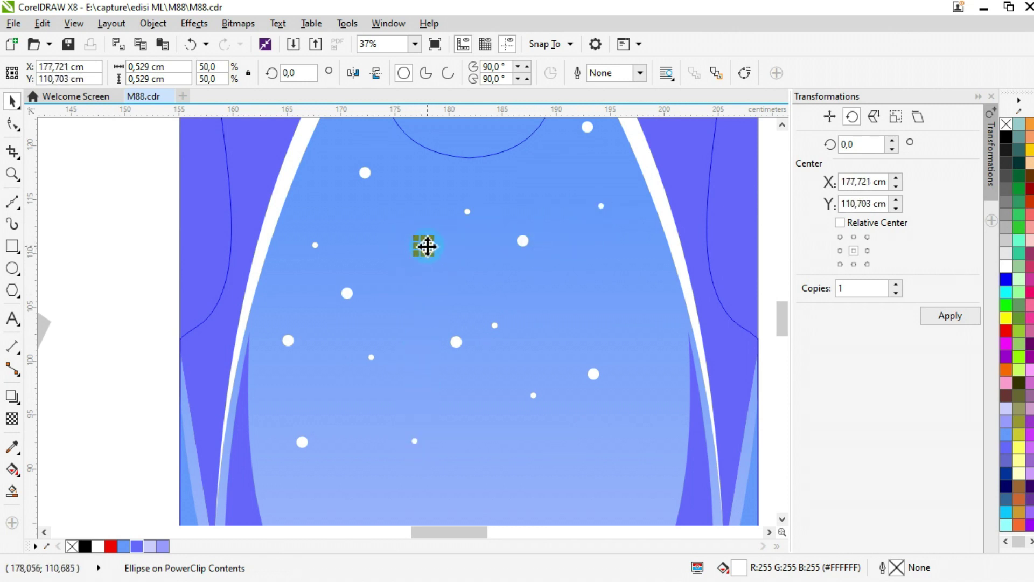
Scatter more large and small white dots over the lower part of the gradient area.
scroll(526, 194, "down", 2)
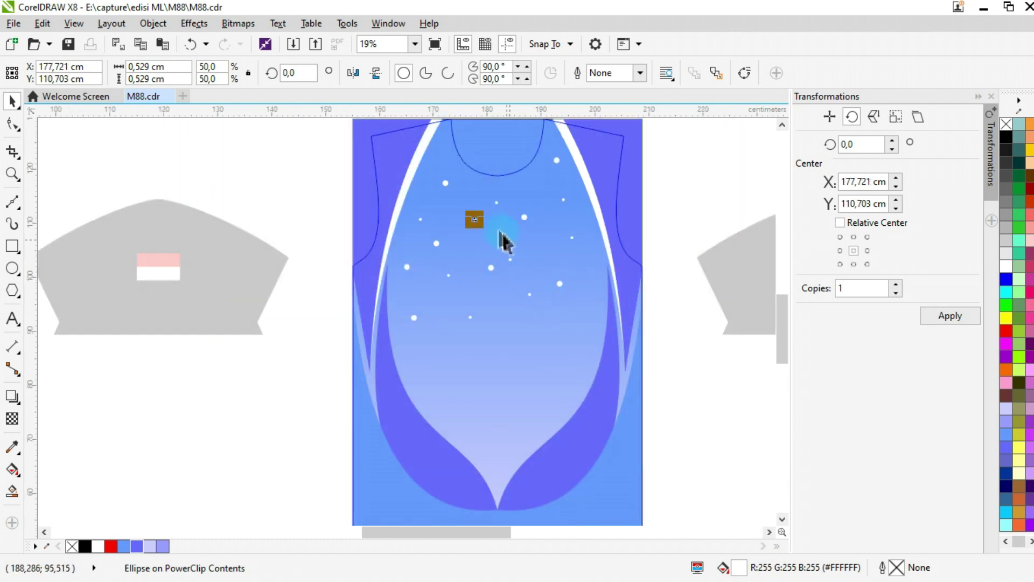
left_click_drag(474, 220, 439, 348)
left_click_drag(471, 261, 475, 225)
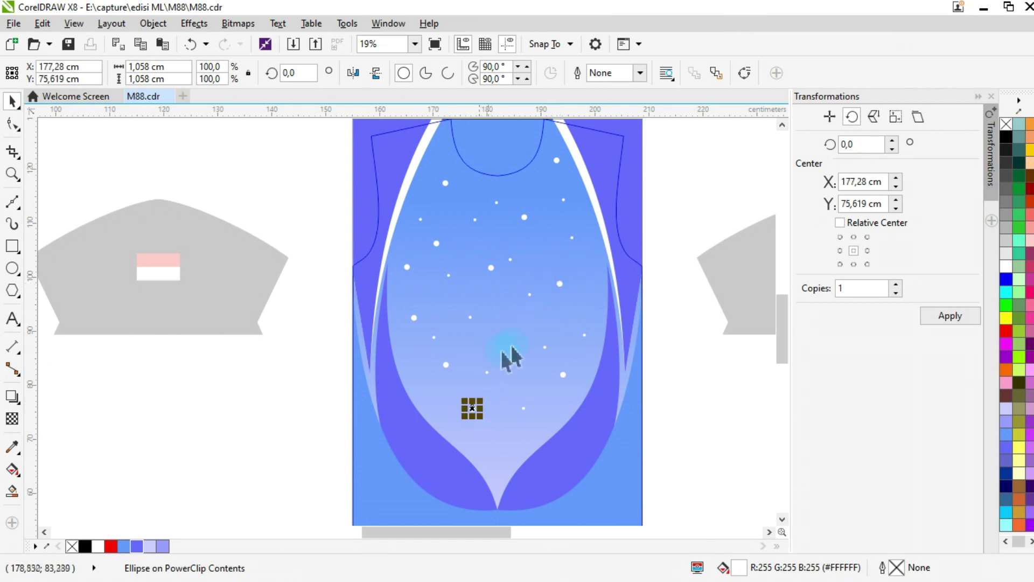
left_click_drag(433, 386, 436, 390)
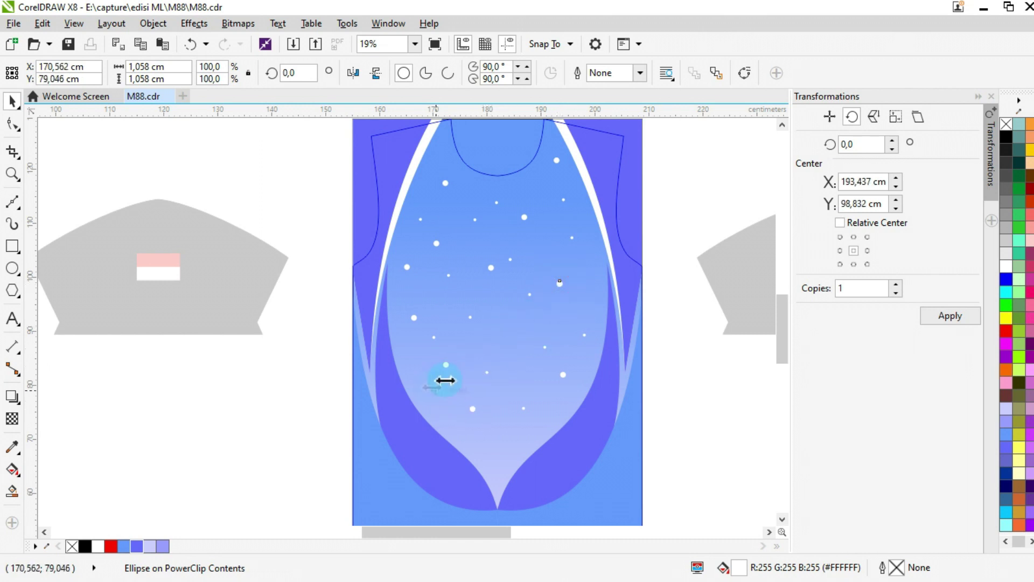
Finish editing the shirt front's PowerClip contents and deselect everything.
scroll(523, 330, "down", 2)
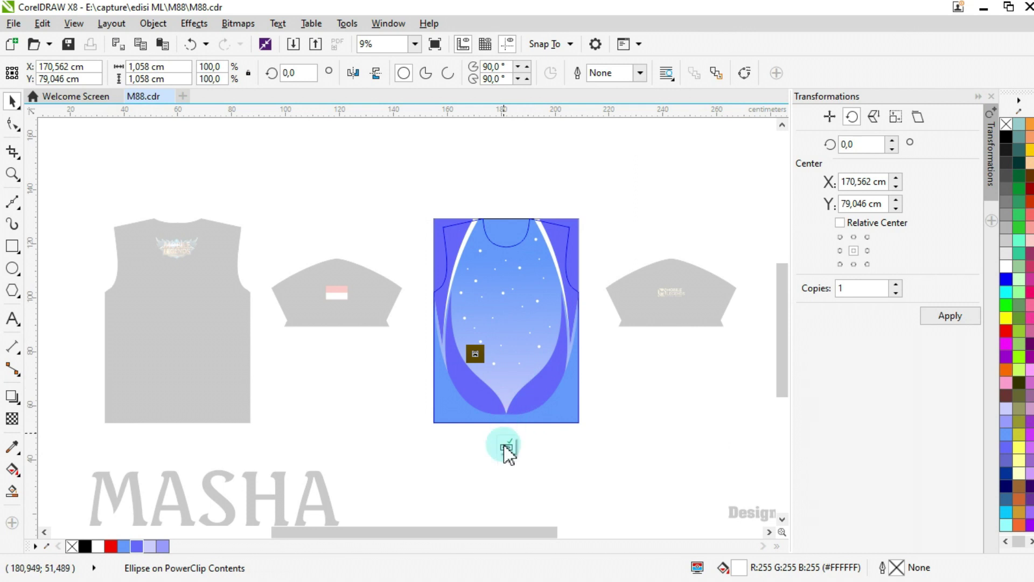
left_click(507, 449)
left_click(652, 428)
Place the cut-out character bitmap inside the shirt front with PowerClip.
scroll(537, 426, "down", 1)
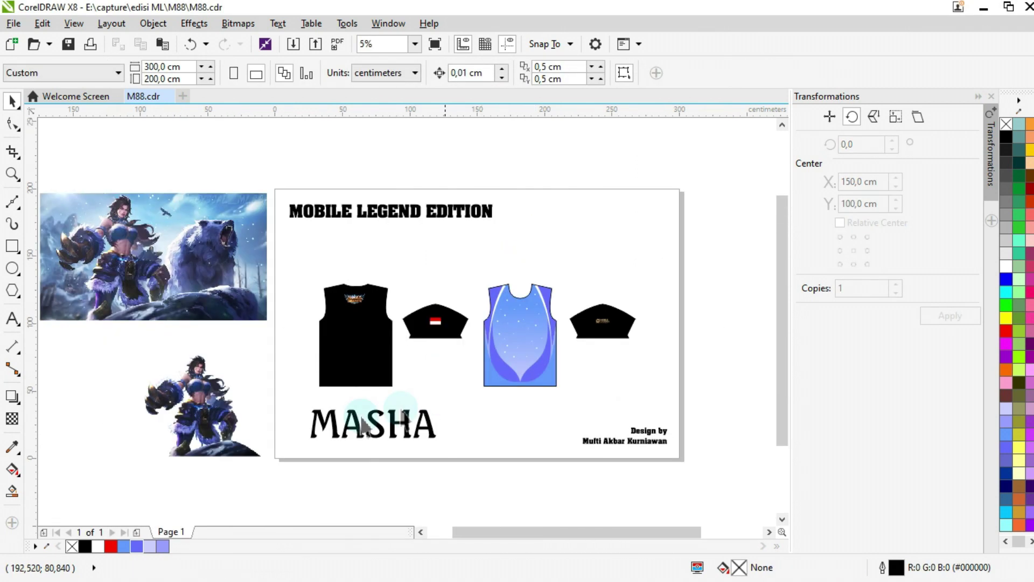
right_click(209, 427)
left_click(282, 157)
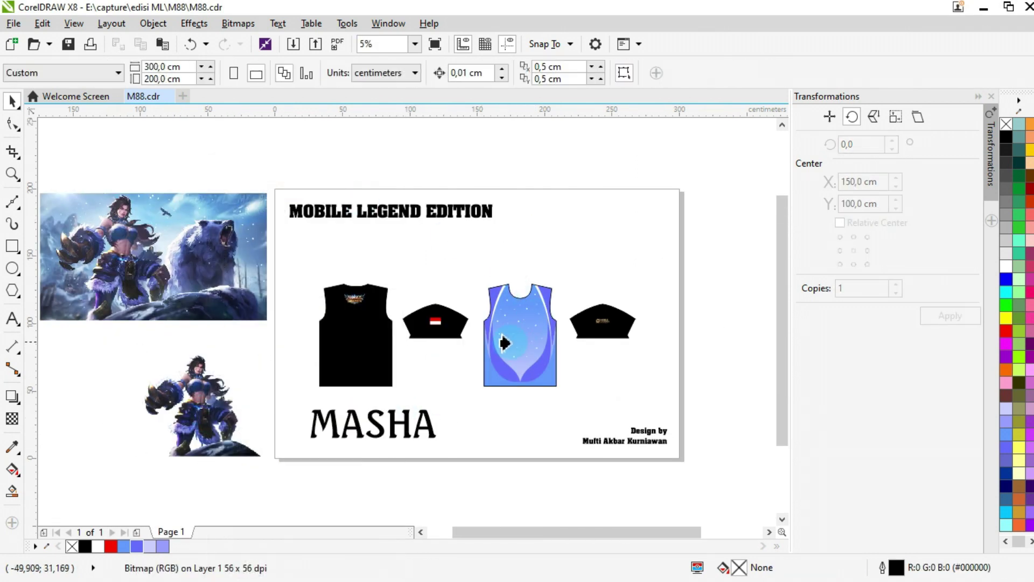
left_click(504, 343)
Edit the shirt front's PowerClip contents and move the character bitmap down by about 10 cm.
left_click(477, 409)
scroll(534, 353, "up", 2)
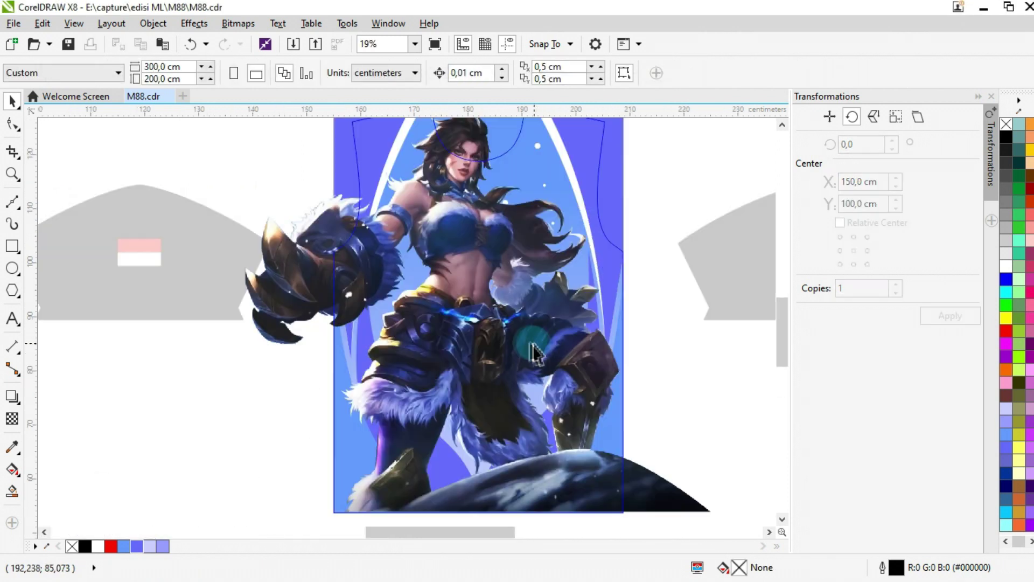
scroll(534, 353, "down", 2)
left_click(512, 350)
scroll(484, 308, "up", 2)
left_click_drag(484, 309, 478, 365)
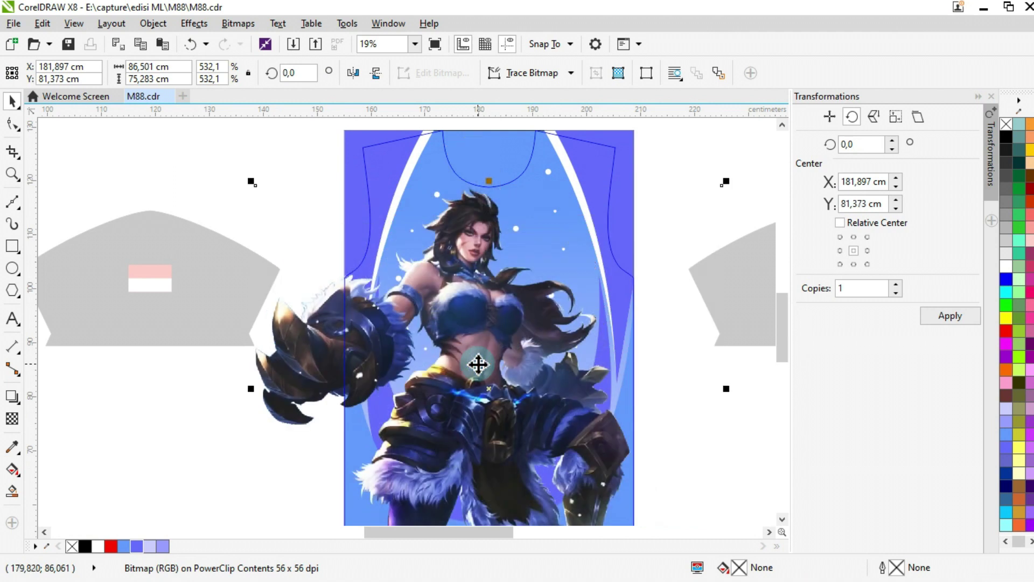
Send the full-size character bitmap and the gradient area behind it to the back of the layer.
scroll(490, 274, "down", 1)
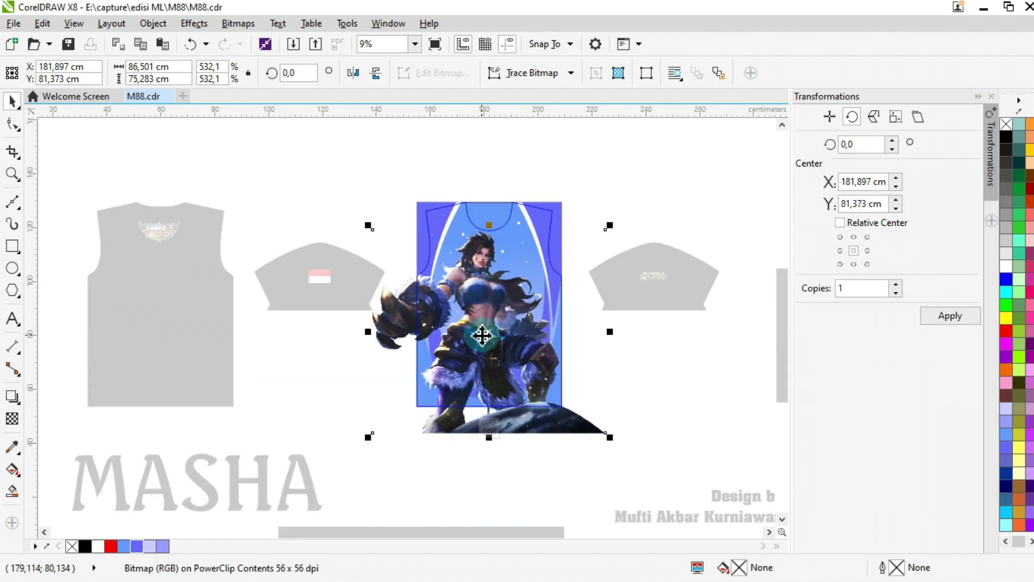
scroll(467, 253, "up", 1)
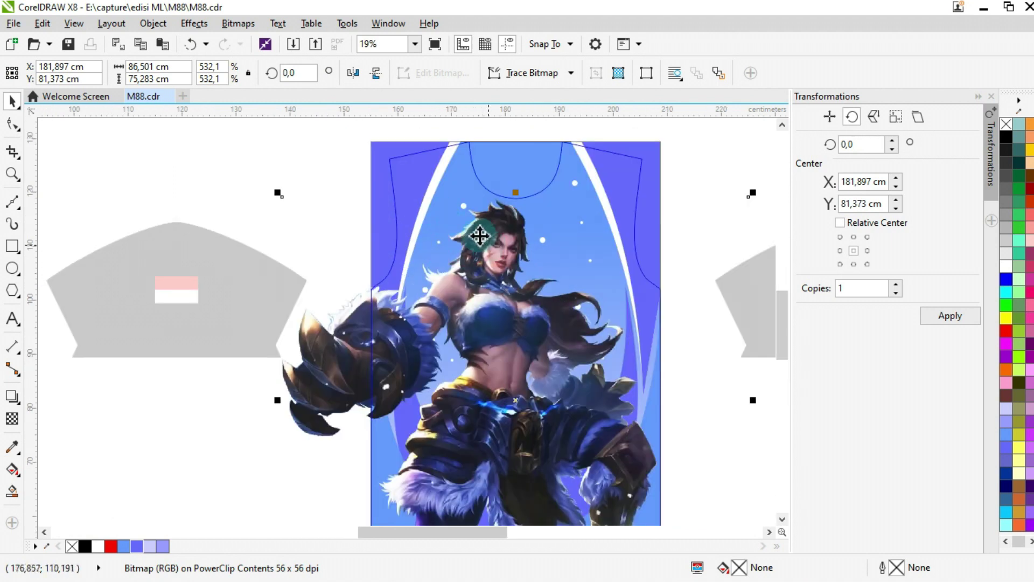
left_click(464, 165, "shift")
right_click(468, 167)
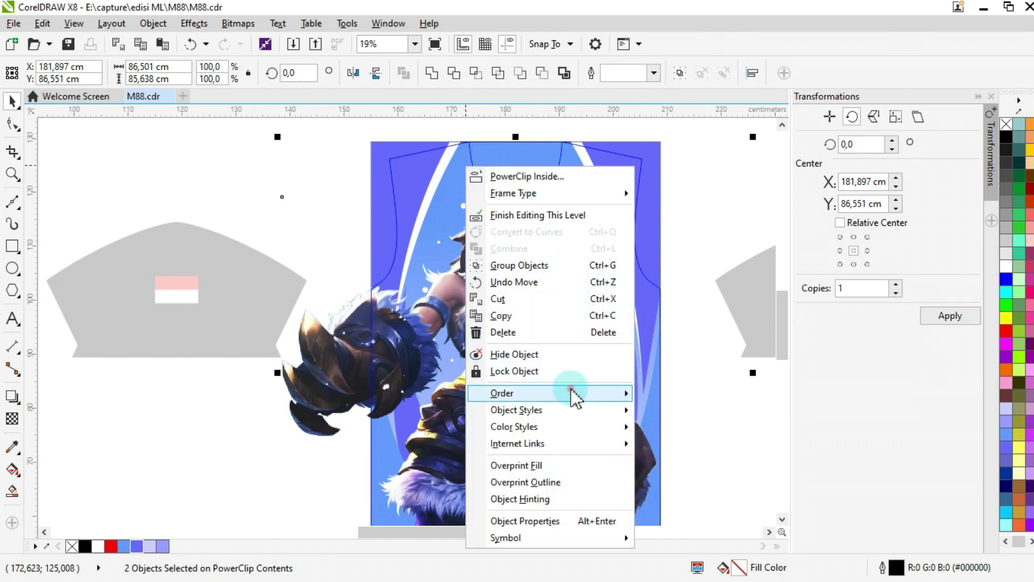
mouse_move(571, 389)
left_click(690, 451)
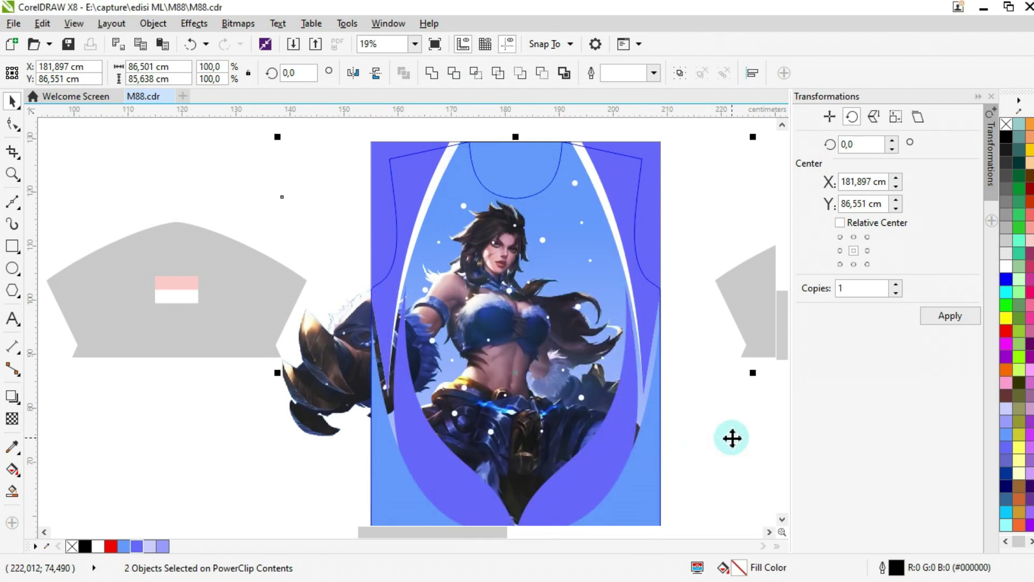
left_click(235, 177)
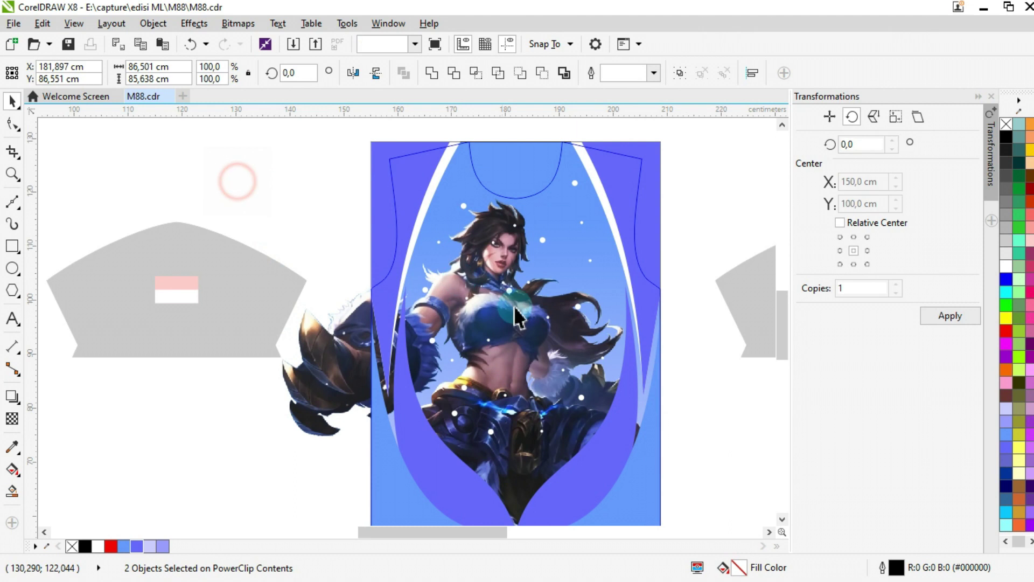
Set the transparency merge mode of the large character bitmap to Overlay, then deselect it.
left_click(495, 322)
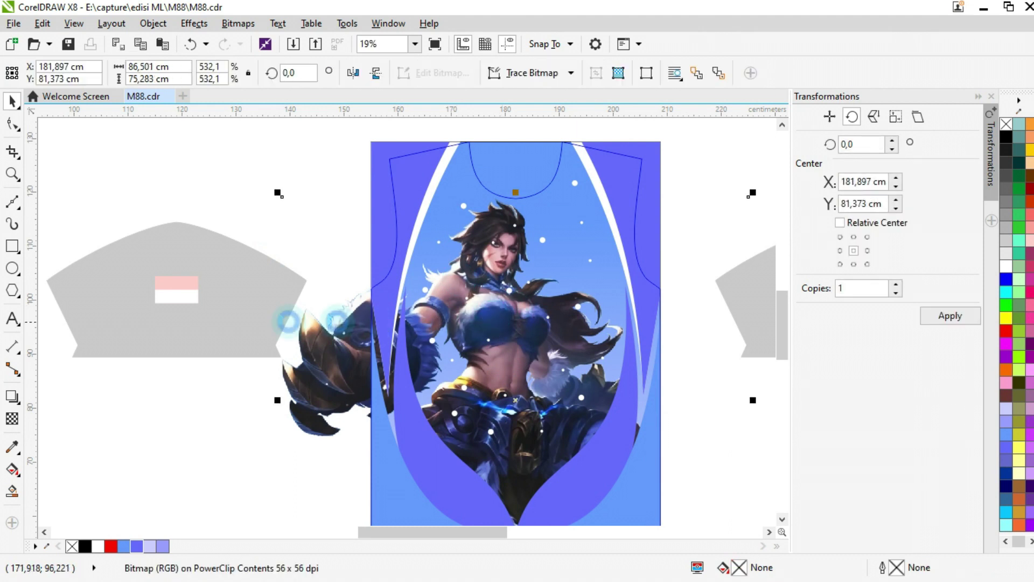
left_click(11, 420)
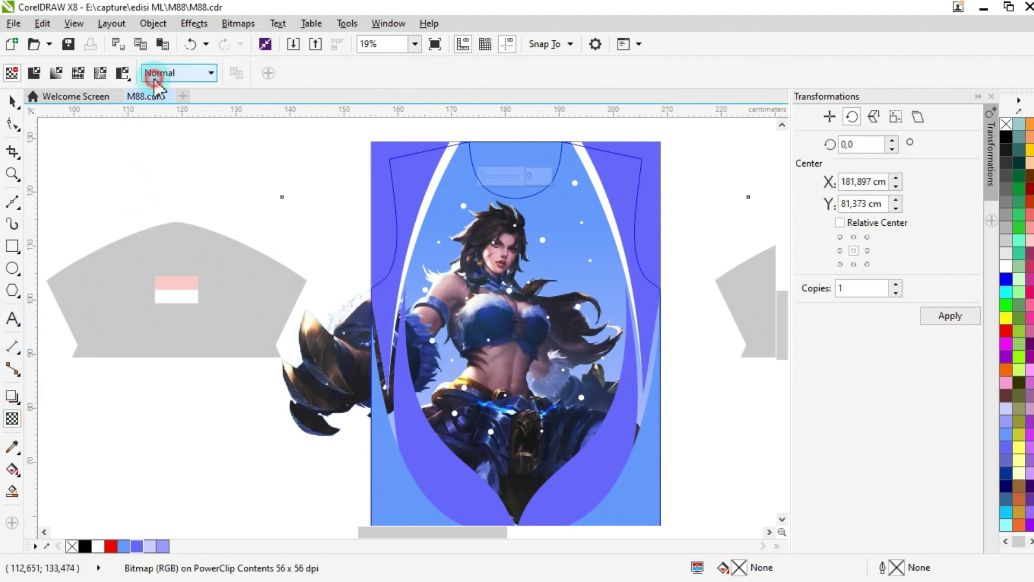
left_click(155, 81)
left_click(173, 378)
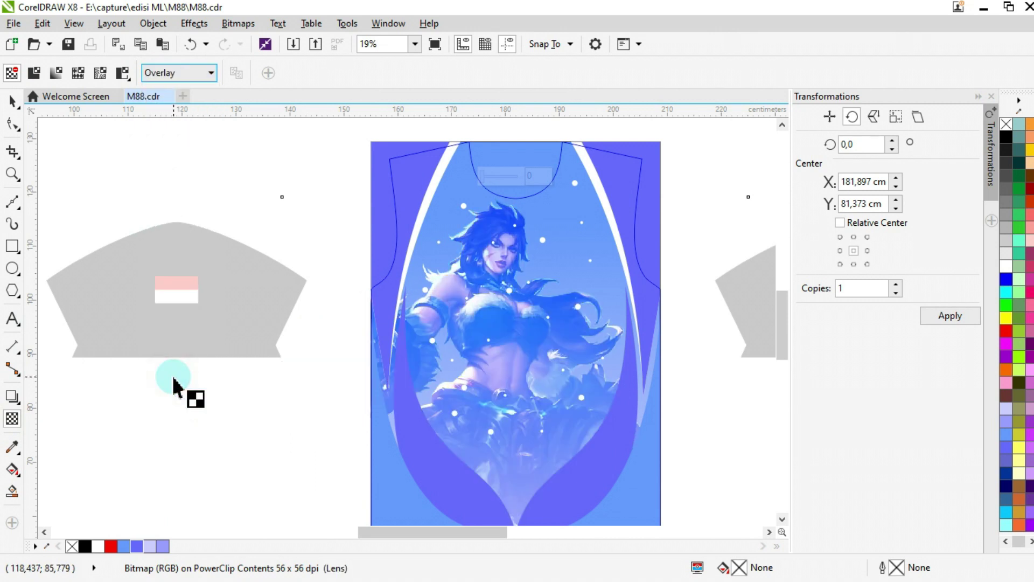
left_click(12, 101)
left_click(144, 138)
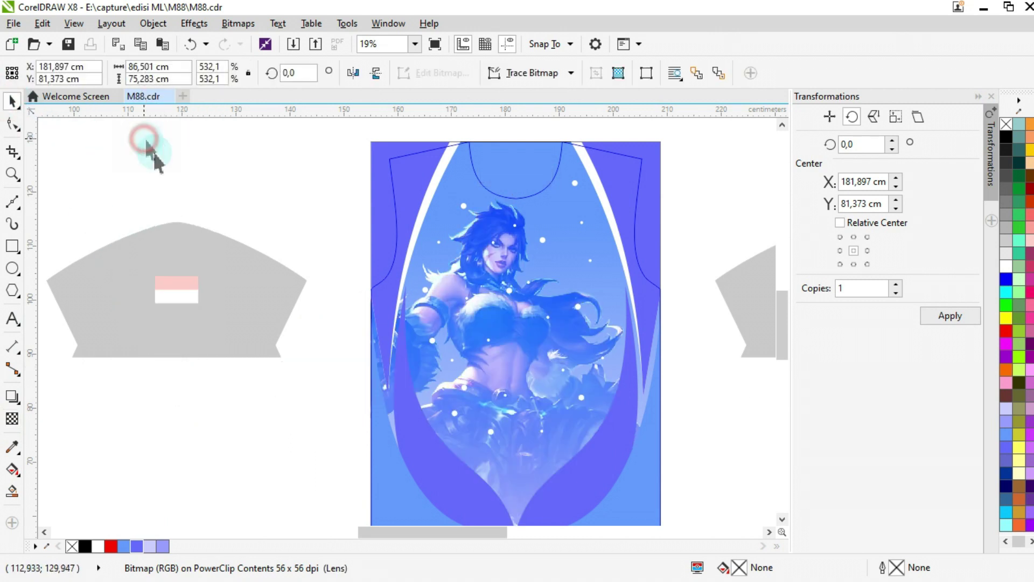
Paste a normal, full-colour copy of the character bitmap and scale it down to about 47.7 cm wide.
left_click(512, 277, "ctrl")
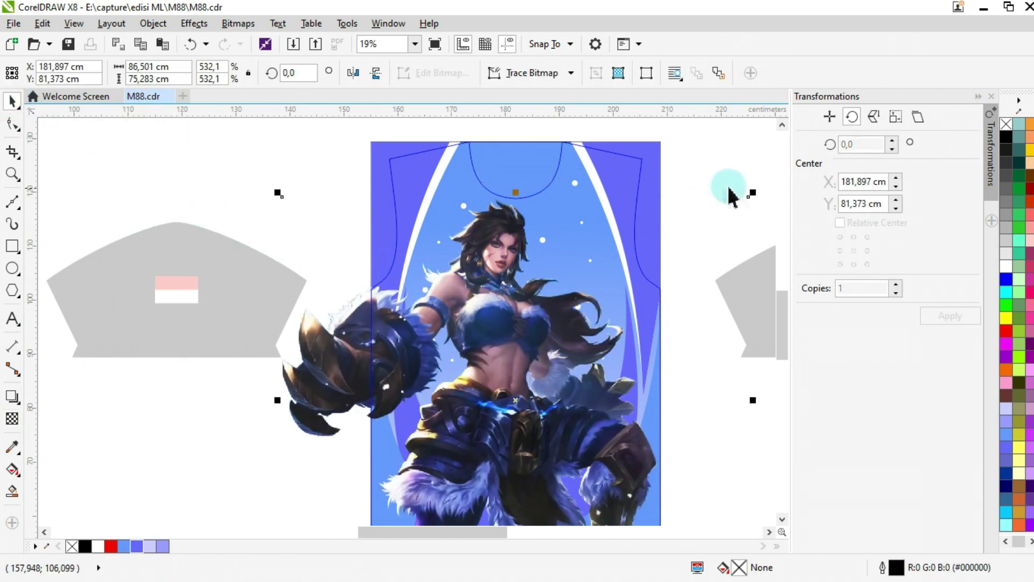
left_click_drag(748, 197, 730, 282)
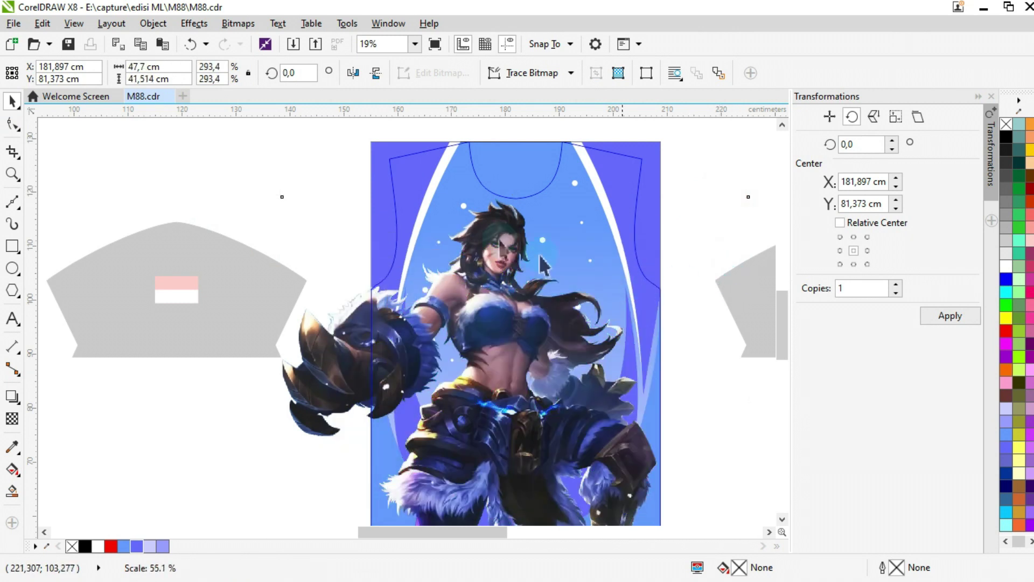
scroll(491, 231, "down", 1)
scroll(501, 372, "up", 1)
Undo the stretch of the smaller character bitmap and move it down by about 7 cm.
left_click_drag(500, 375, 479, 417)
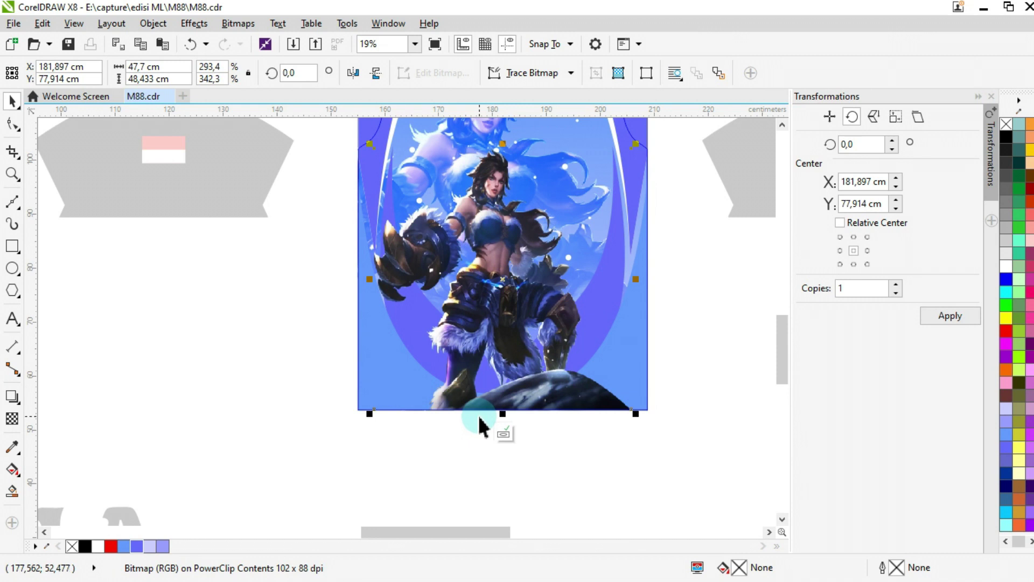
key("ctrl+z")
left_click_drag(529, 370, 516, 412)
scroll(516, 412, "down", 1)
scroll(591, 310, "up", 1)
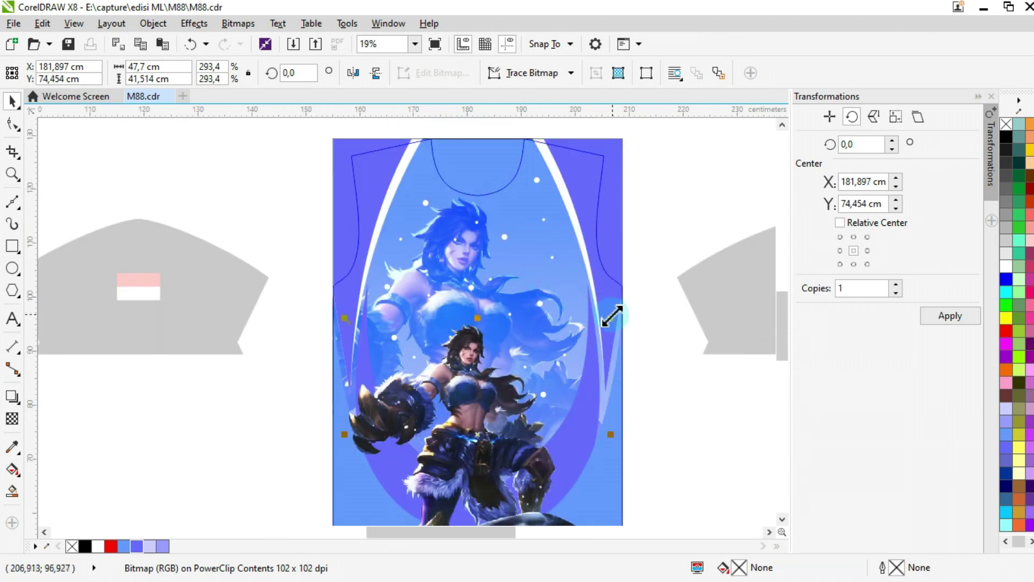
Enlarge the smaller character bitmap proportionally to about 53.6 by 46.6 cm so it spans the shirt front.
left_click_drag(616, 308, 626, 279)
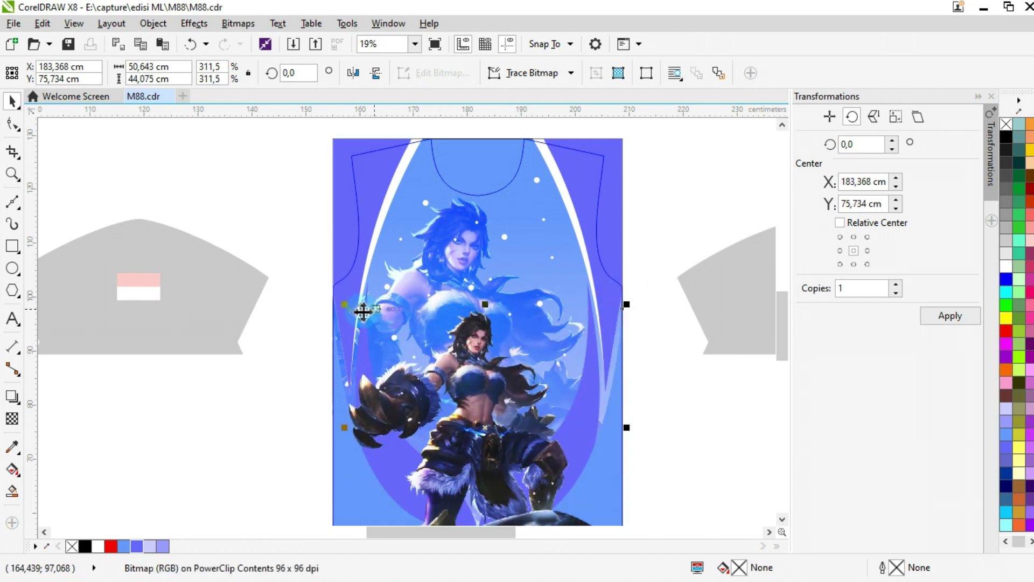
left_click_drag(340, 302, 323, 281)
scroll(466, 293, "down", 1)
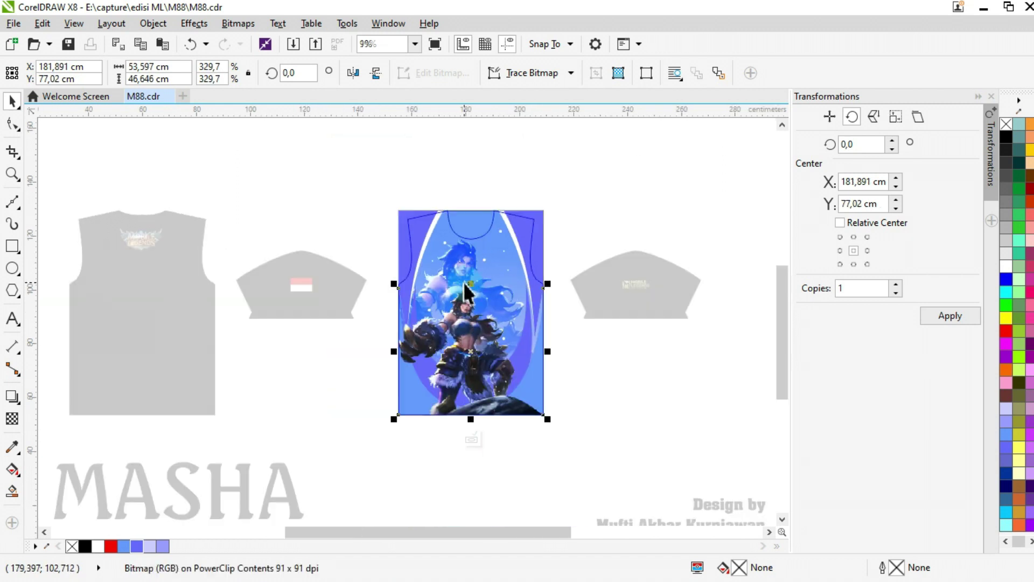
scroll(423, 300, "up", 1)
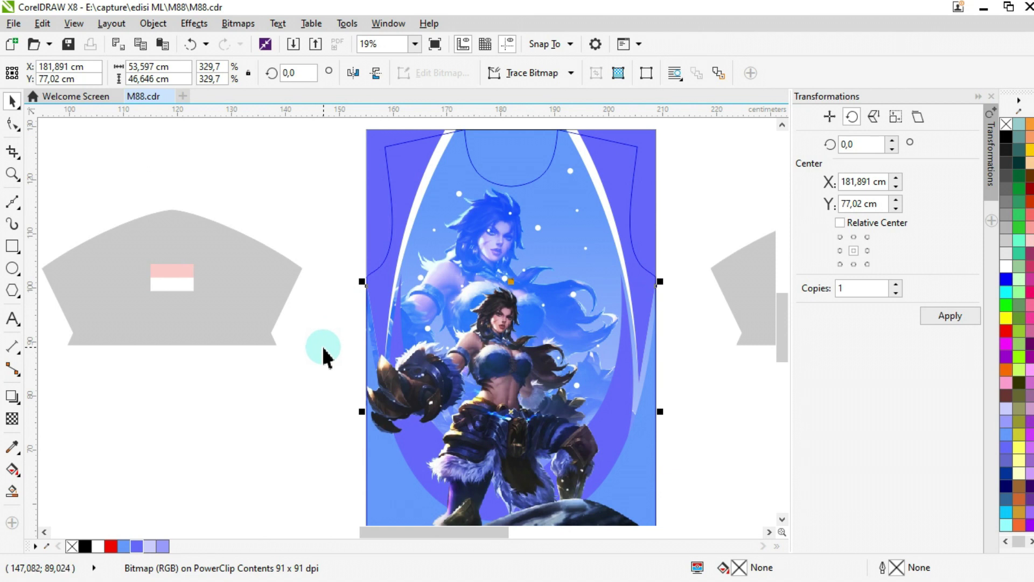
Duplicate the snow dots together with the side curves, flip the copies horizontally and shift them down by about 4.3 cm.
scroll(336, 348, "down", 1)
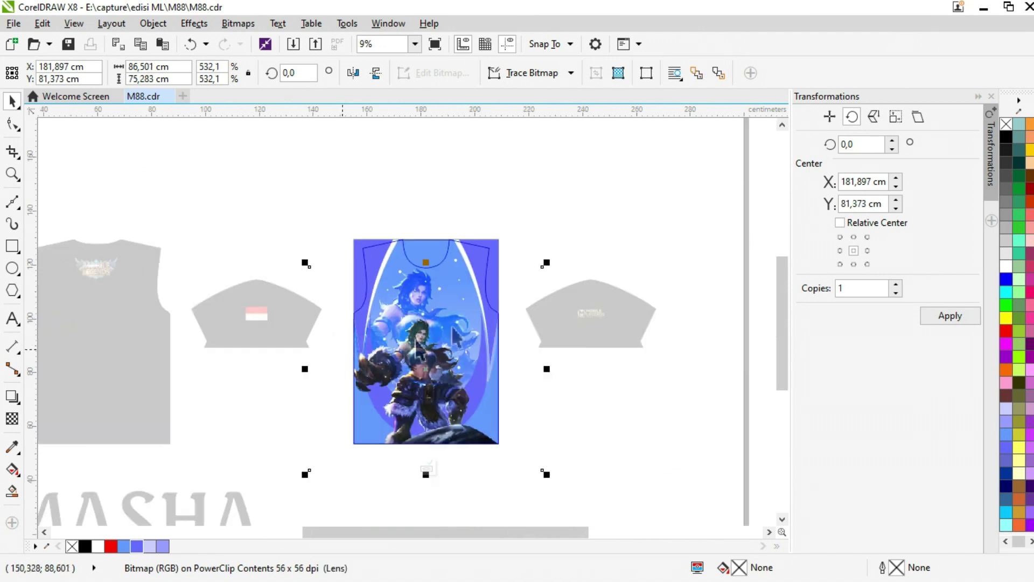
left_click(555, 216)
left_click(345, 401)
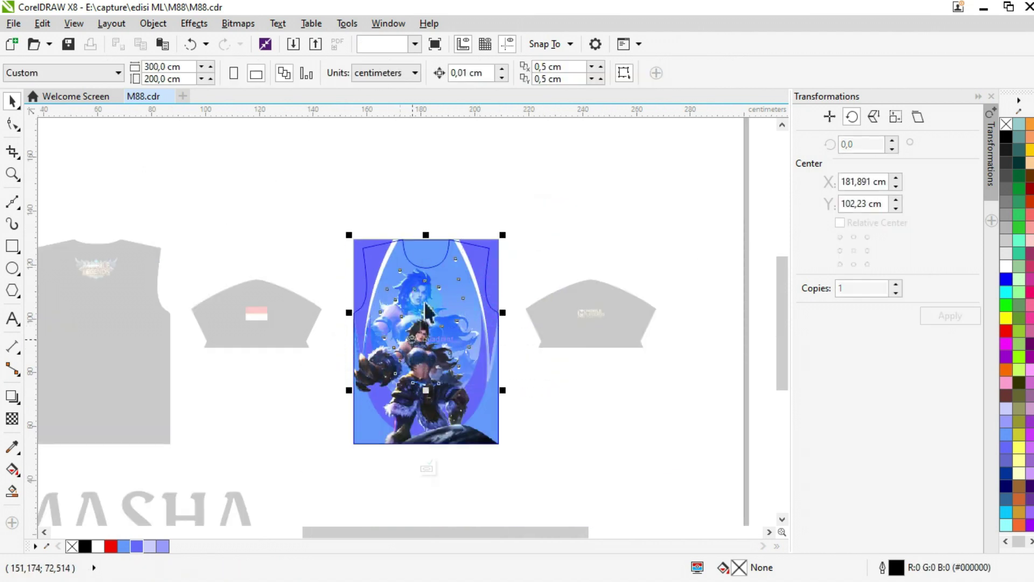
scroll(431, 305, "up", 1)
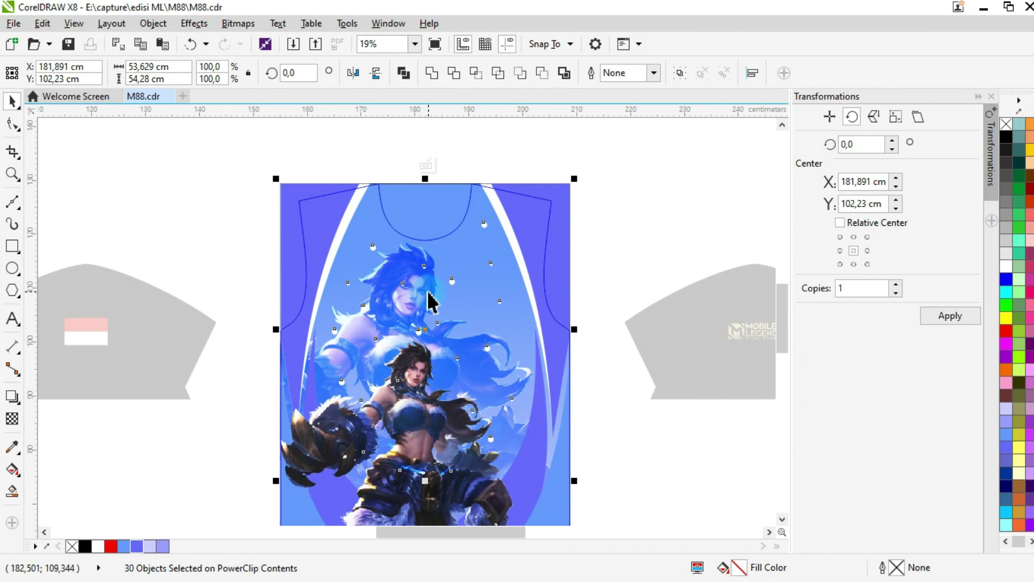
left_click(352, 71)
left_click_drag(361, 349, 354, 373)
left_click(224, 280)
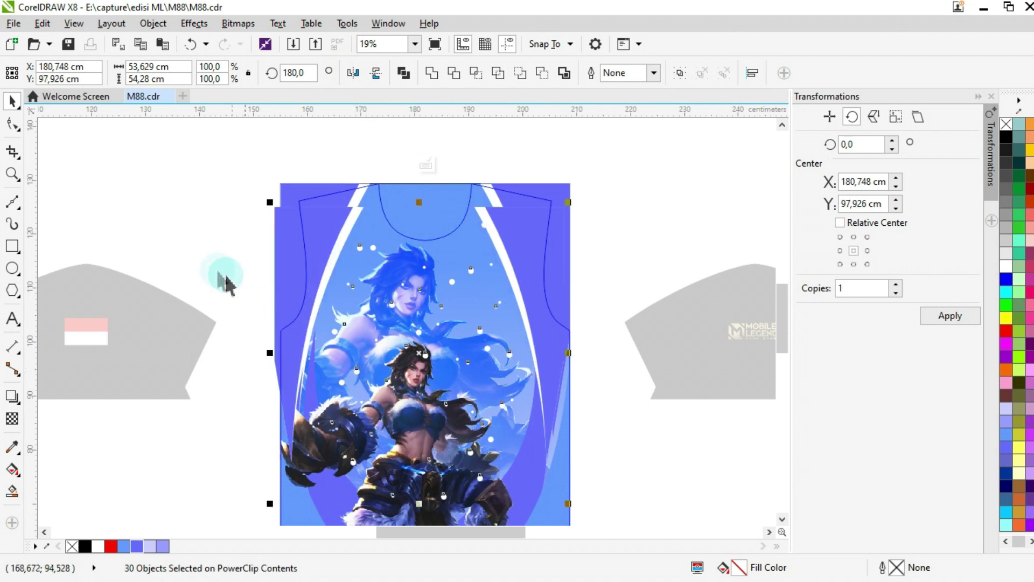
Delete the duplicated purple and white curves on both sides, keeping only the copied snow dots.
left_click(283, 225)
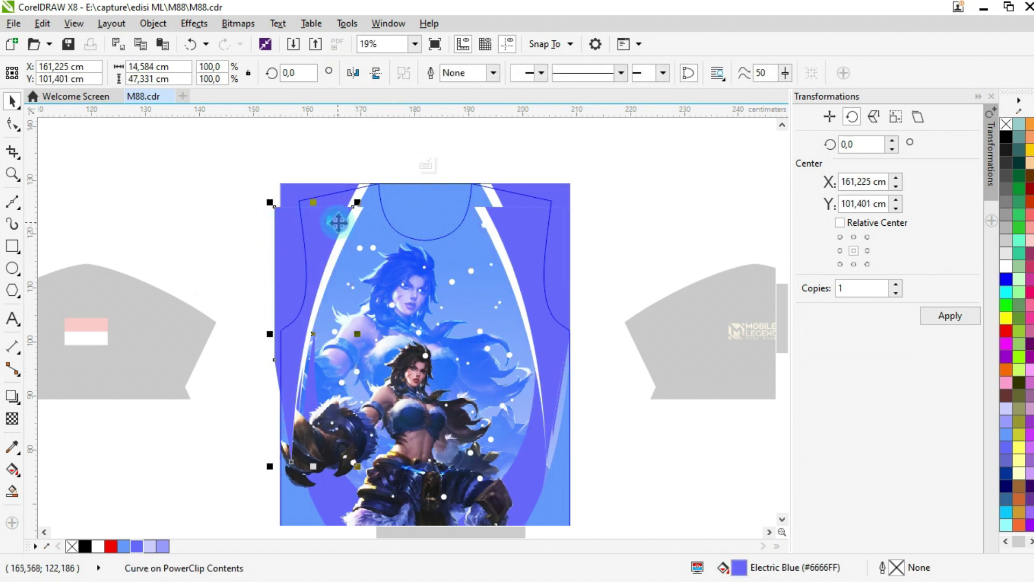
key("Delete")
left_click(341, 225)
key("Delete")
left_click(513, 229)
key("Delete")
left_click(535, 240)
key("Escape")
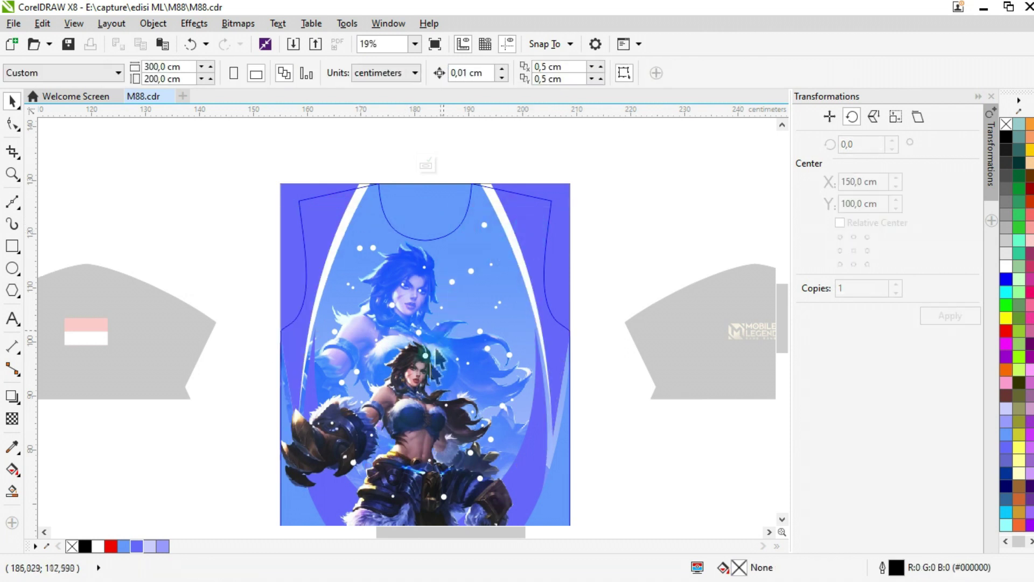
Finish editing the shirt front's PowerClip contents and place the MASHA text inside it with PowerClip.
scroll(473, 300, "up", 2)
scroll(473, 294, "down", 4)
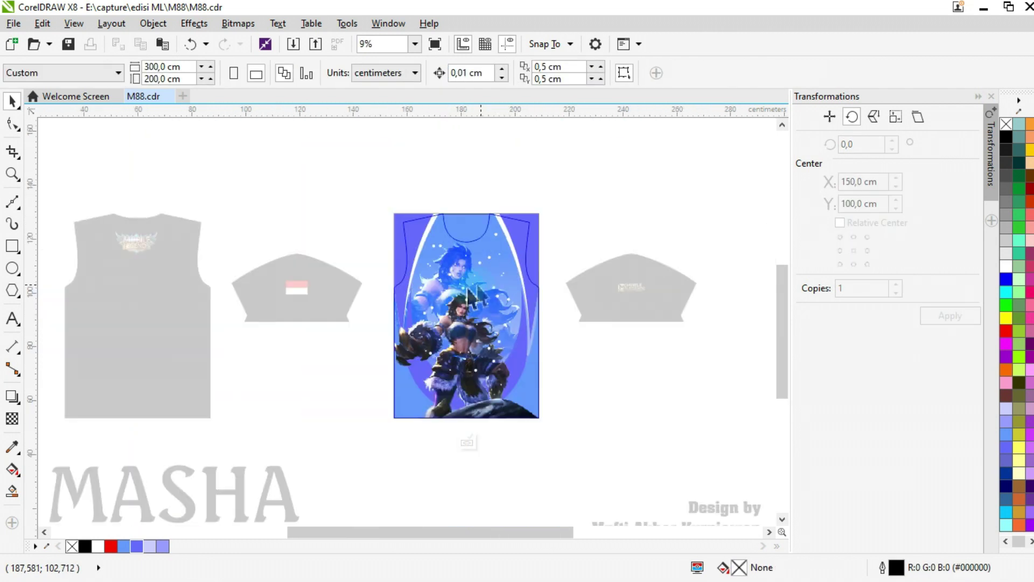
left_click(476, 435)
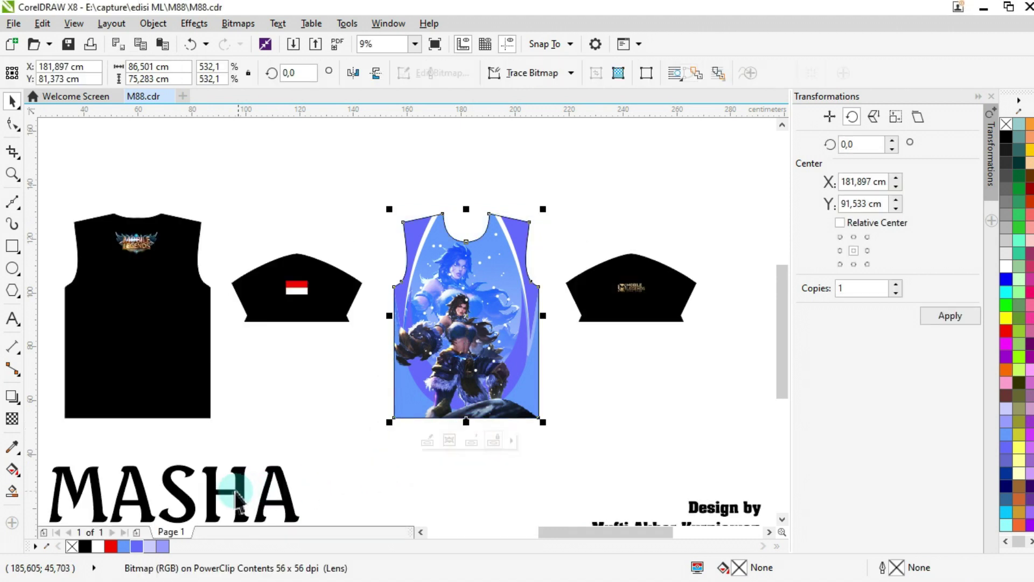
right_click(187, 504)
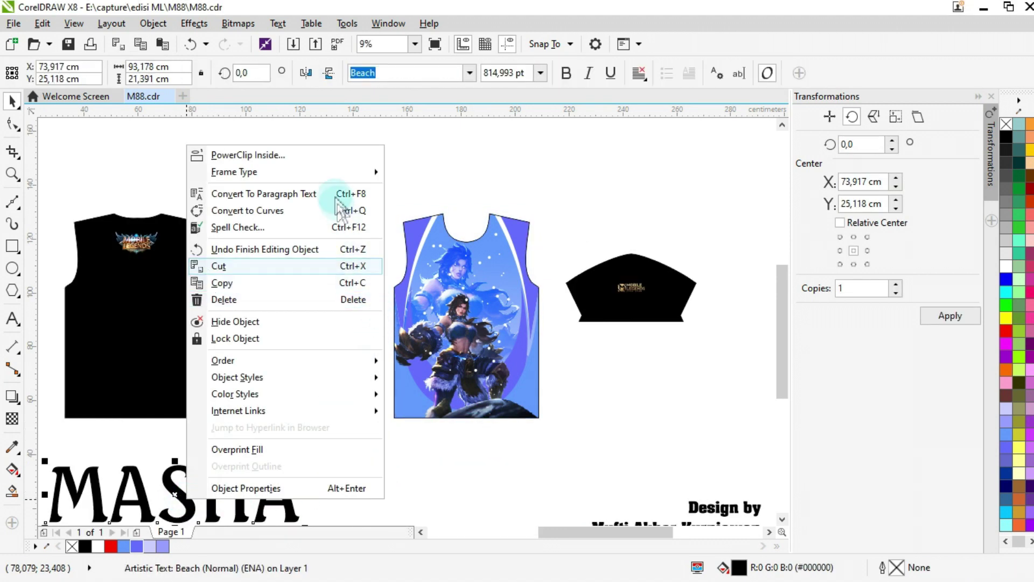
left_click(312, 158)
left_click(446, 261)
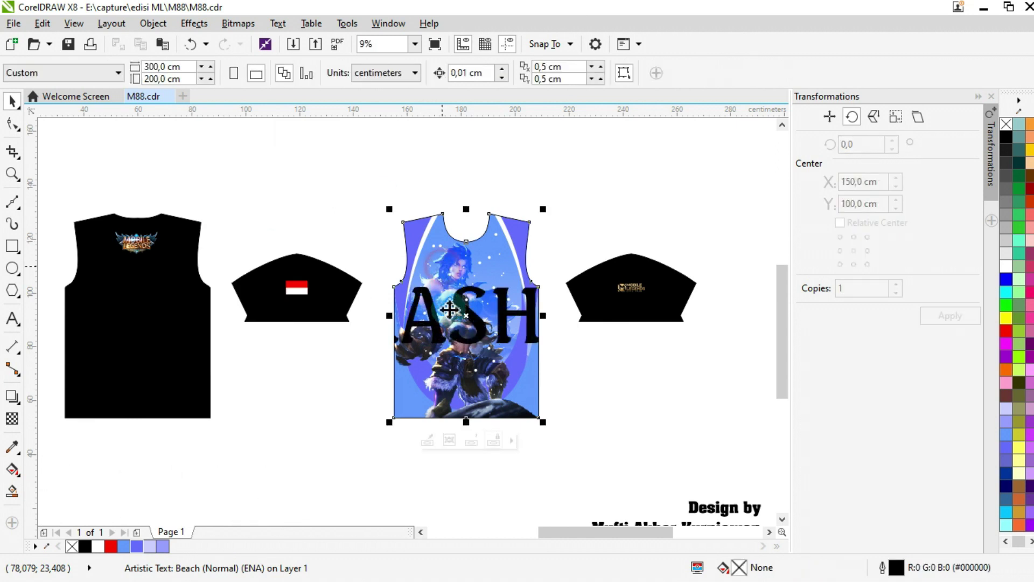
Edit the shirt front's PowerClip contents and scale the MASHA text down to about 30.5 cm wide.
left_click(426, 439)
scroll(462, 301, "up", 2)
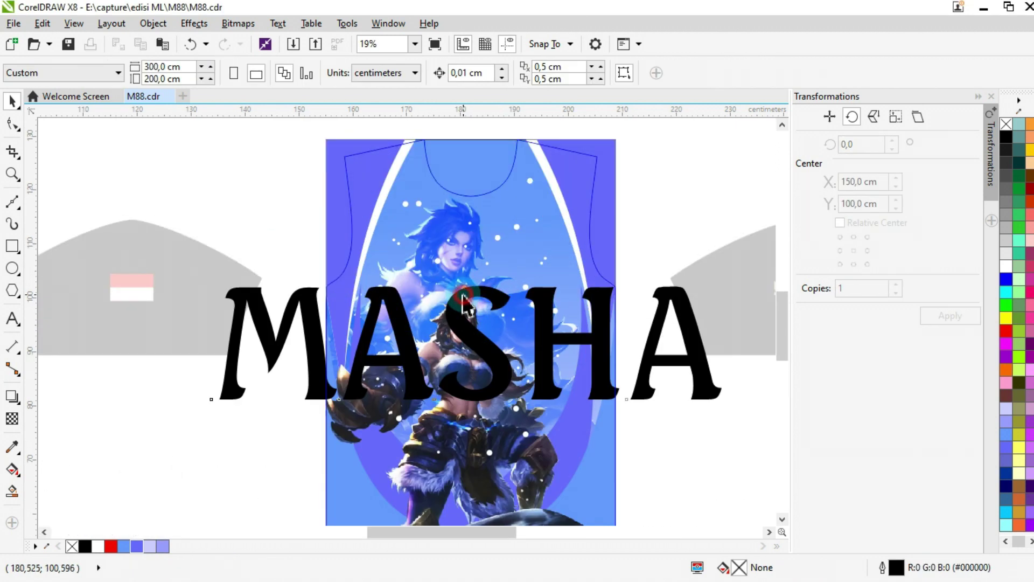
left_click_drag(729, 406, 570, 369)
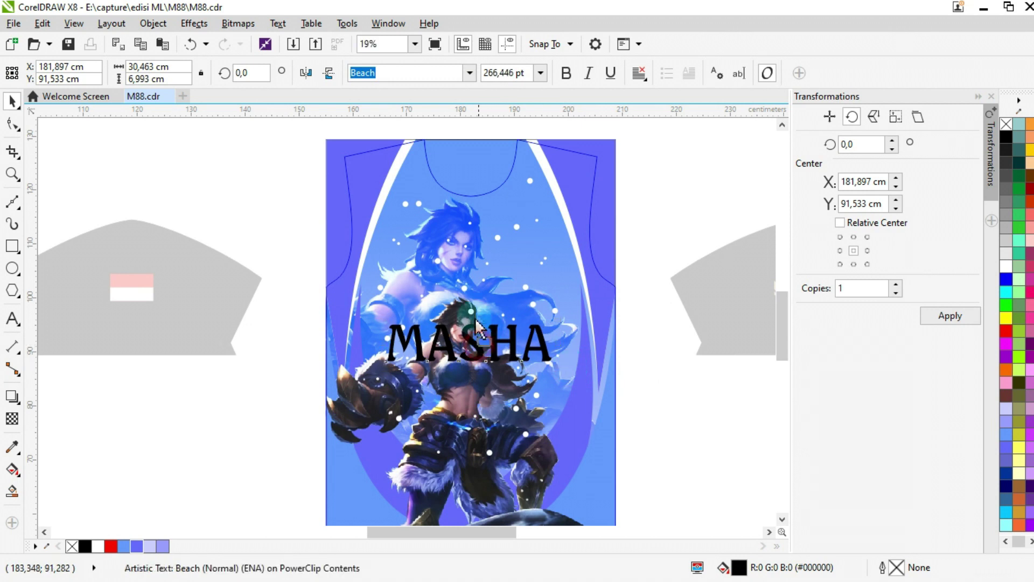
Move the MASHA text up by about 9 cm to just above the smaller character and fill it with white.
left_click_drag(476, 322, 474, 294)
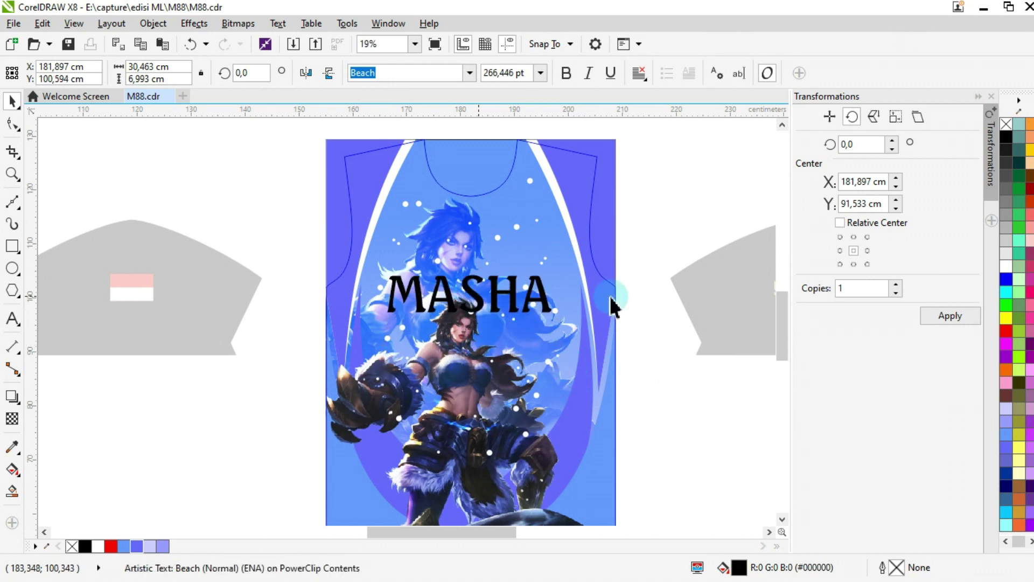
left_click(1004, 266)
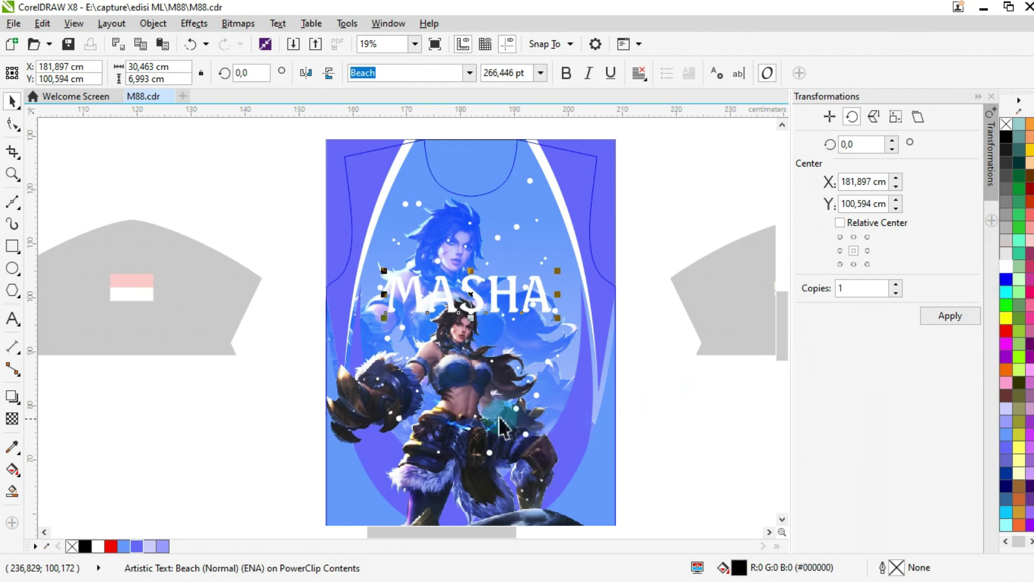
Bring the smaller character bitmap to the front of the layer so its head overlaps the MASHA text.
left_click(461, 393)
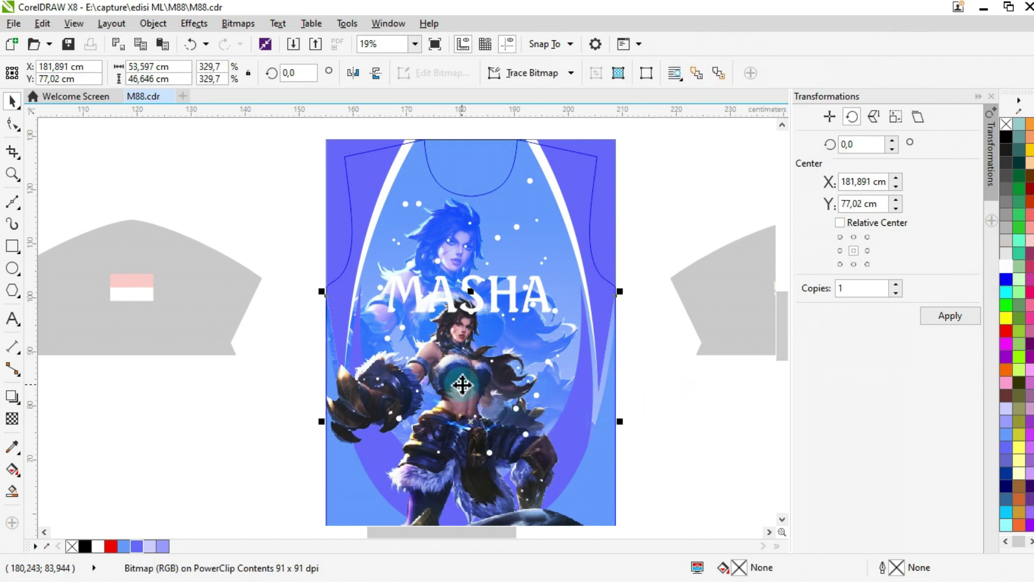
right_click(461, 384)
mouse_move(631, 427)
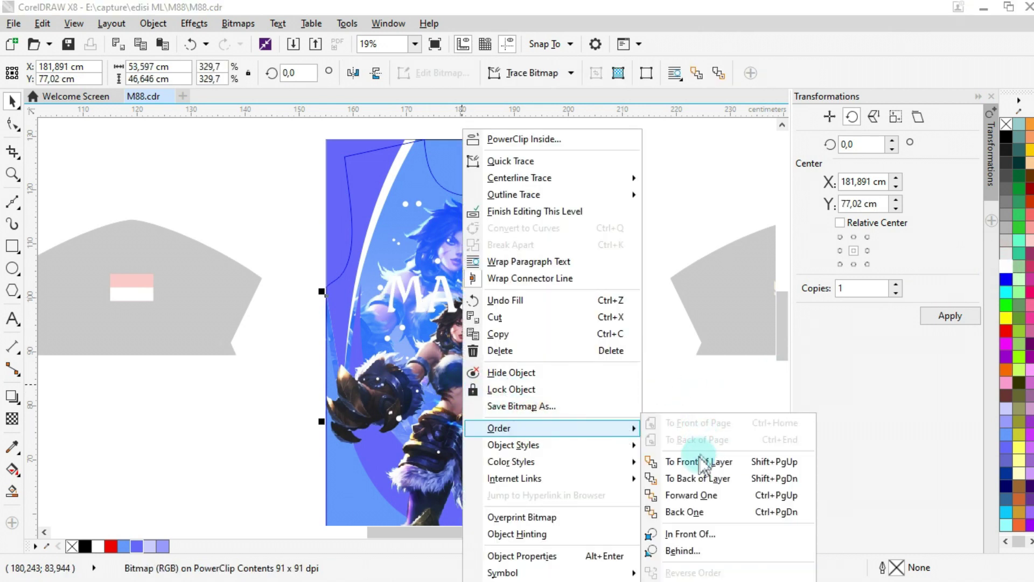
left_click(701, 462)
Check the character's overlap with the MASHA text and finish editing the shirt front's PowerClip contents.
scroll(464, 302, "up", 5)
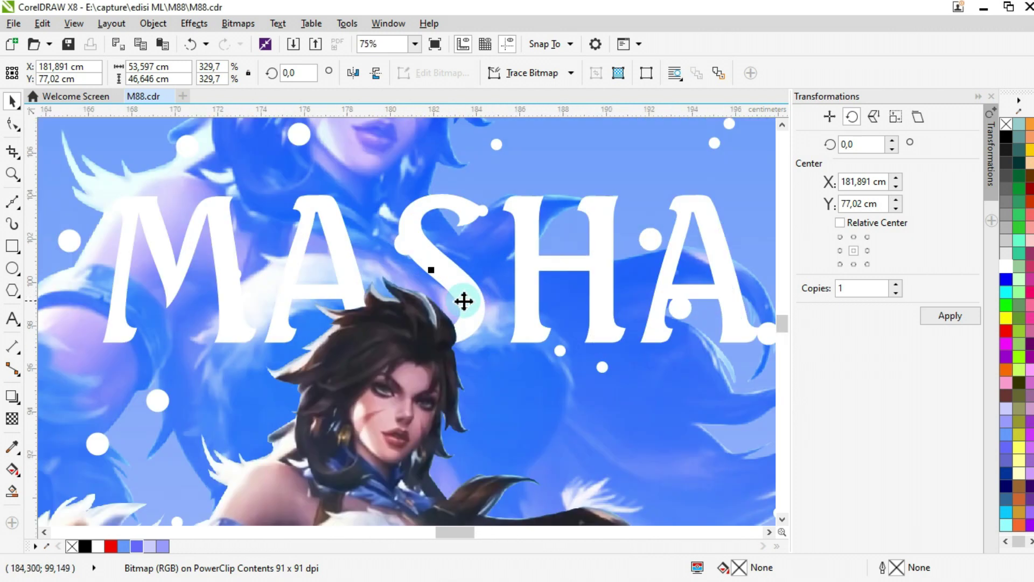
scroll(506, 237, "down", 2)
scroll(404, 240, "up", 2)
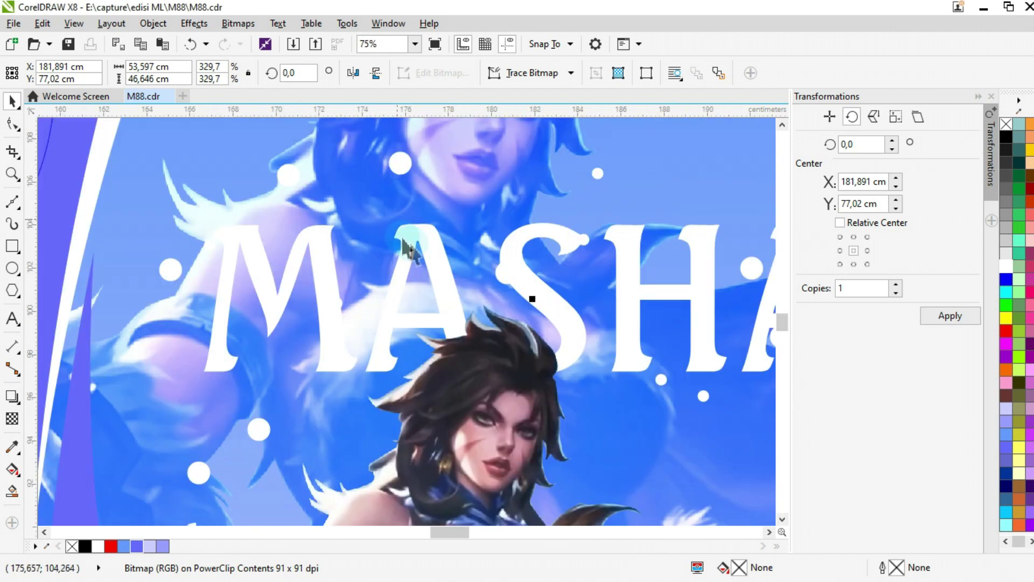
left_click(585, 241)
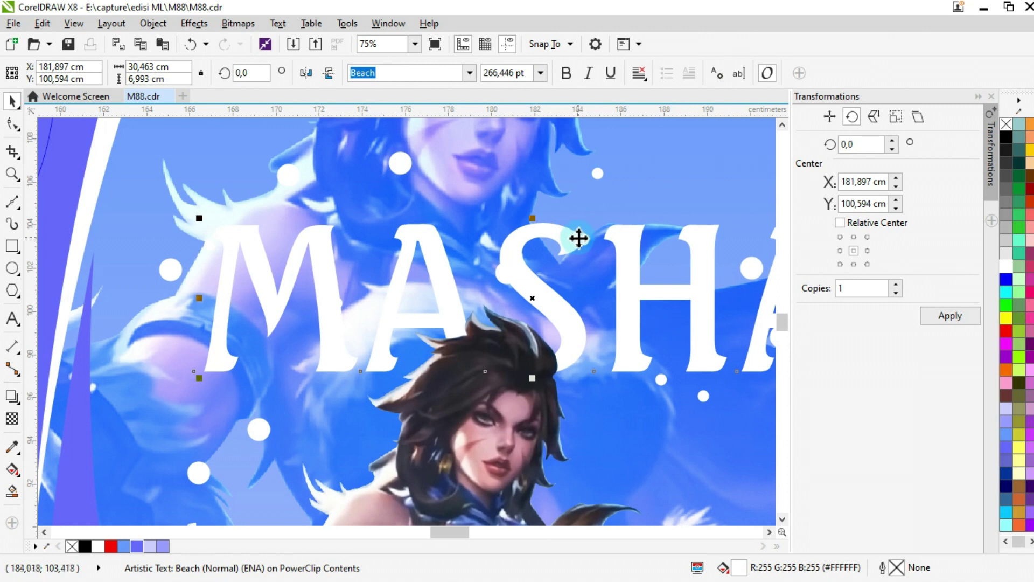
scroll(579, 237, "down", 6)
left_click(360, 338)
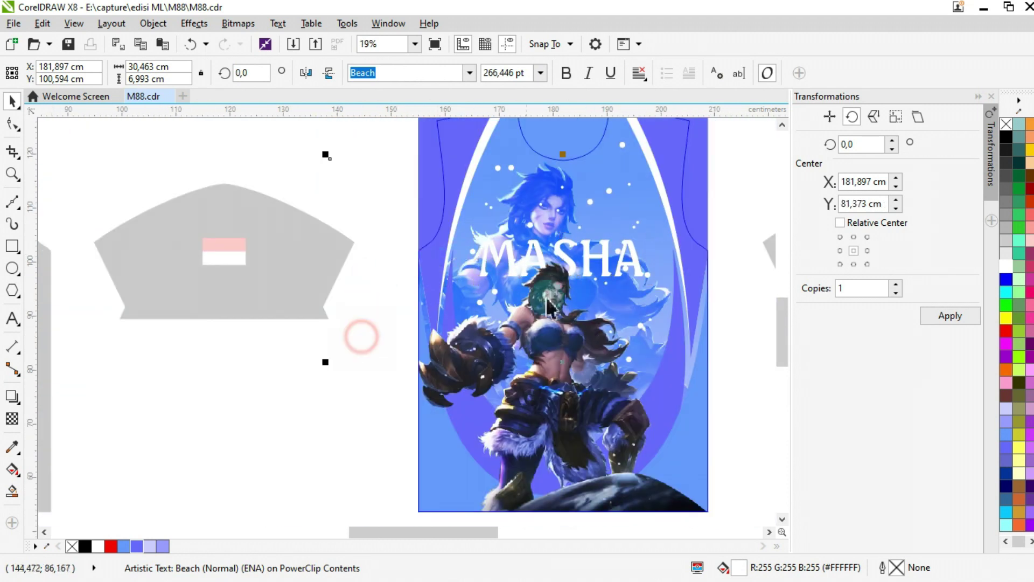
scroll(596, 339, "down", 1)
left_click(564, 424)
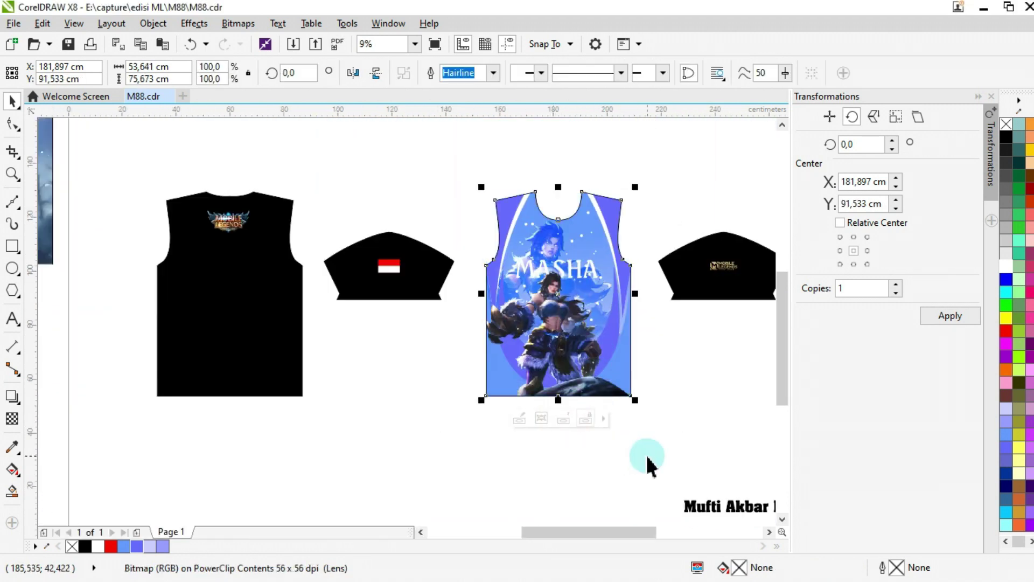
left_click(681, 369)
Place the full character artwork bitmap inside the black shirt back with PowerClip and open its contents for editing.
scroll(681, 370, "down", 1)
right_click(313, 277)
left_click(365, 161)
left_click(457, 372)
left_click(415, 399)
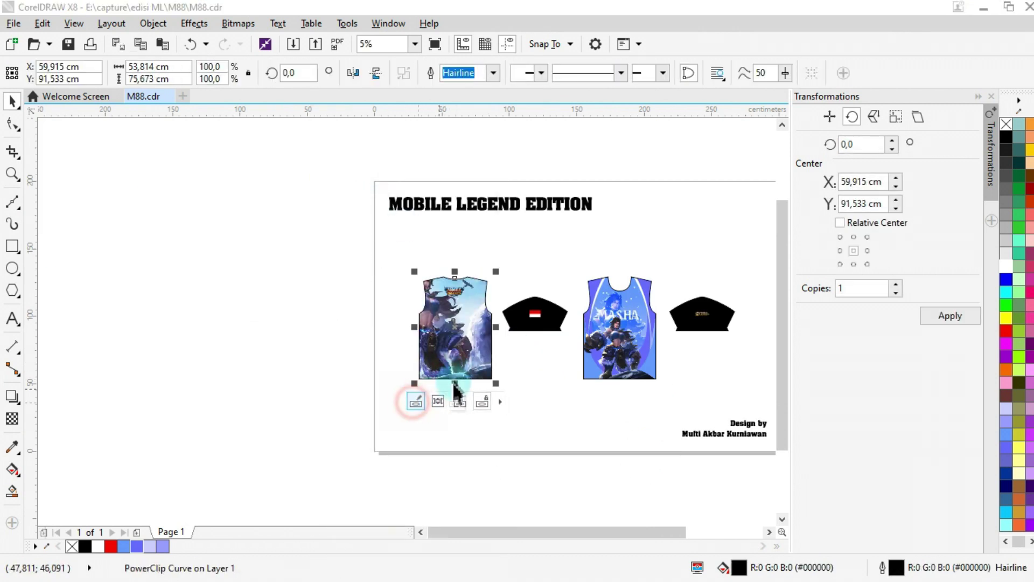
Scale the artwork to about 139.4 × 78.4 cm and position it so the character stands inside the shirt back's outline.
scroll(355, 340, "up", 1)
left_click_drag(356, 344, 467, 344)
mouse_move(352, 208)
left_mouse_down()
mouse_move(363, 225)
mouse_move(354, 225)
left_mouse_up()
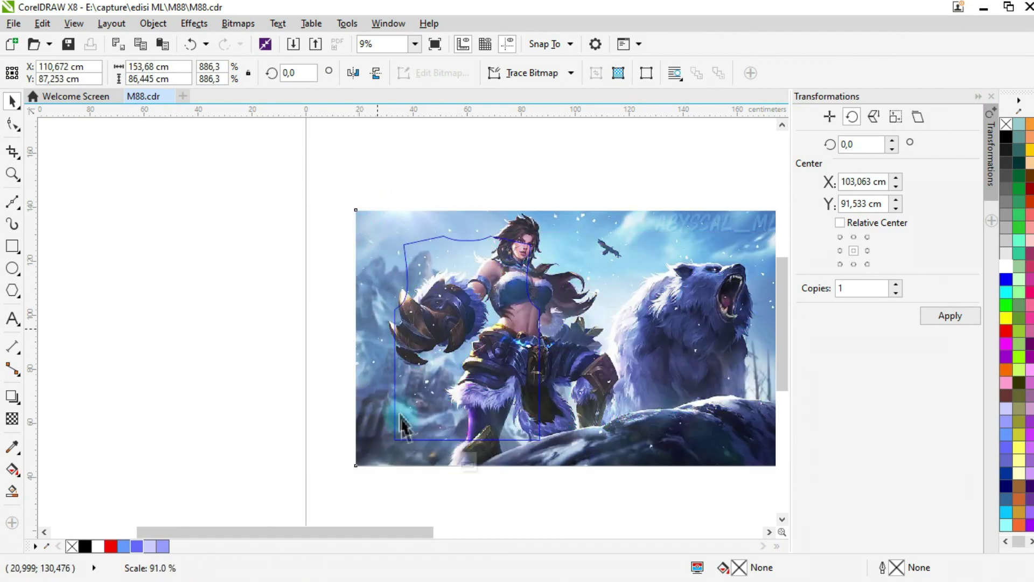
left_click_drag(391, 470, 435, 463)
scroll(529, 351, "up", 2)
left_click_drag(529, 351, 358, 345)
left_click_drag(442, 334, 383, 327)
left_click_drag(463, 332, 462, 326)
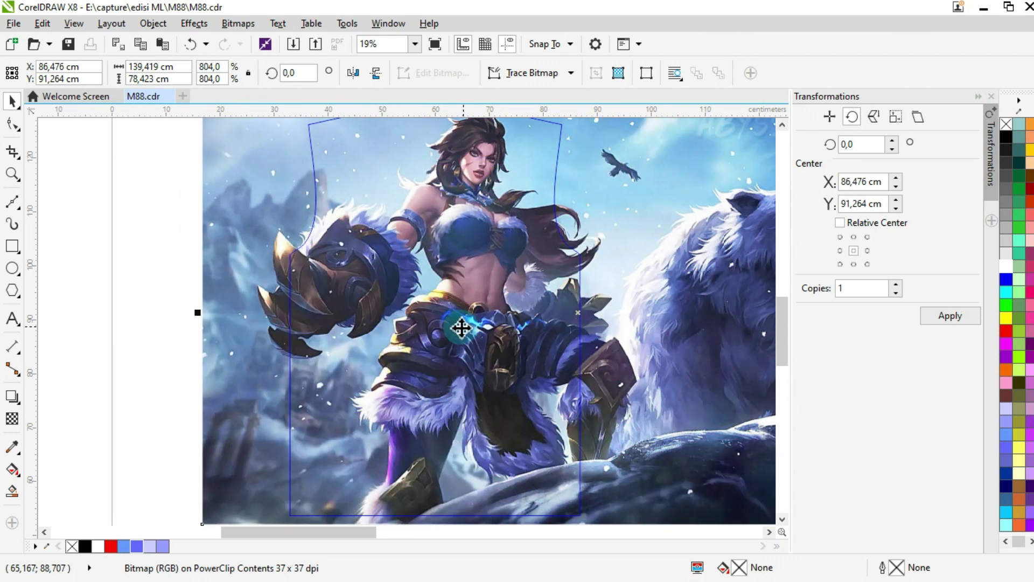
Draw a rectangle about 59 × 78.4 cm covering the shirt back's outline and fill it with Electric Blue (#6666FF).
left_click(12, 247)
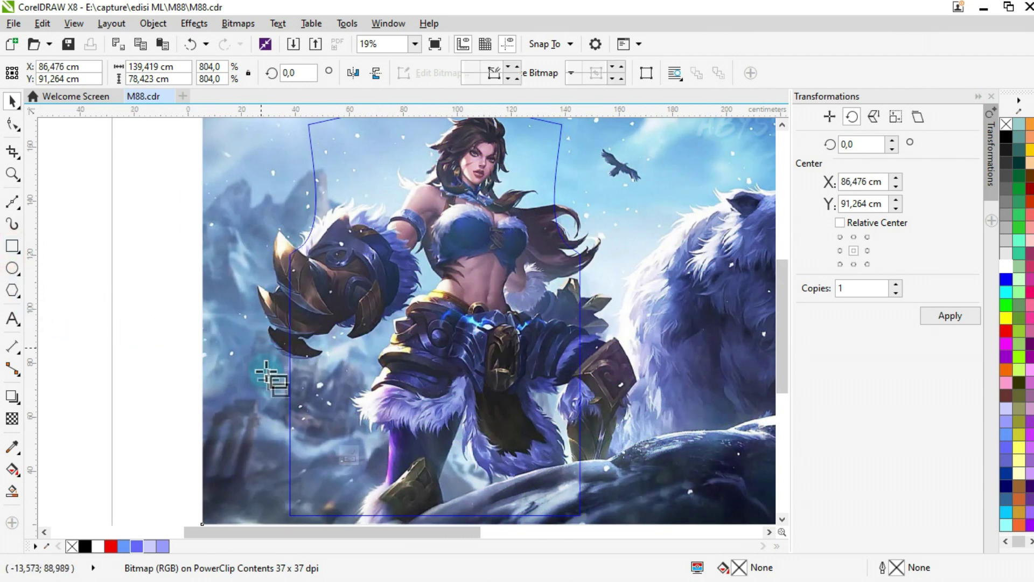
scroll(269, 420, "down", 2)
left_click_drag(274, 441, 428, 226)
left_click(137, 546)
Set the blue rectangle's transparency merge mode to Overlay so it tints the artwork.
left_click(12, 419)
left_click(167, 72)
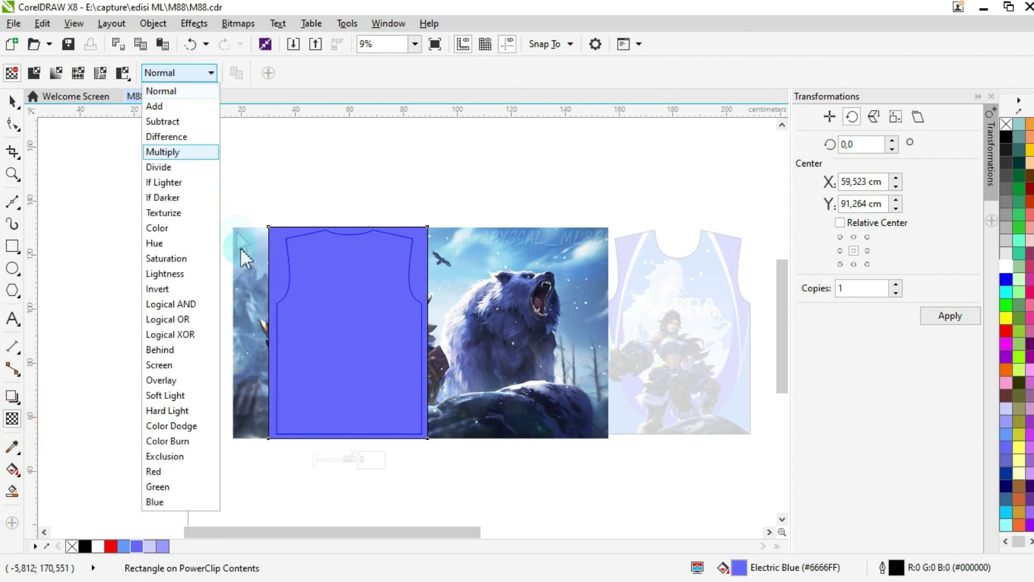
left_click(186, 379)
Apply a vertical gradient to the rectangle from blue at the bottom to pale lavender at the top, and finish editing the PowerClip.
left_click(12, 469)
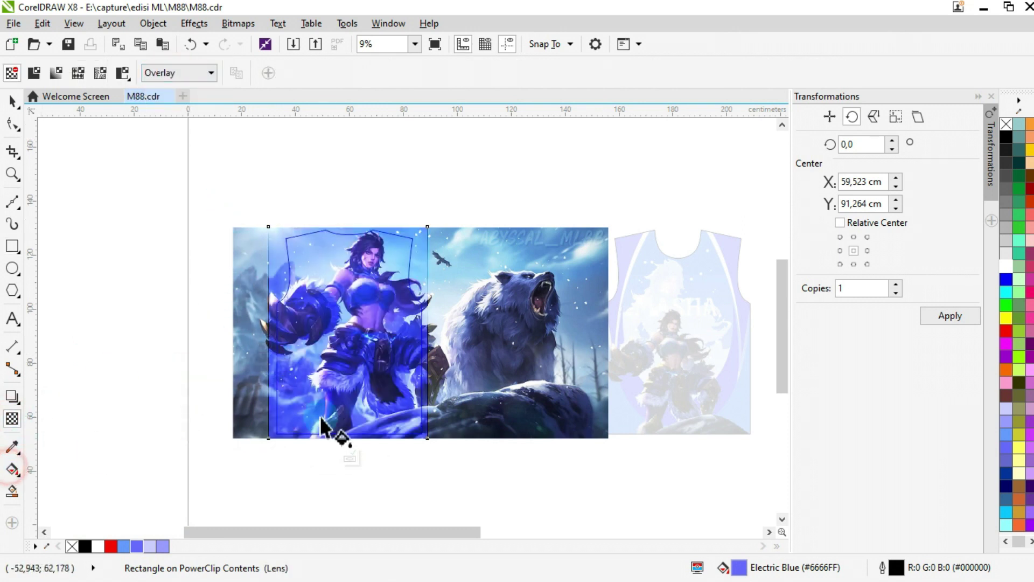
left_click_drag(315, 395, 315, 259)
scroll(346, 289, "up", 2)
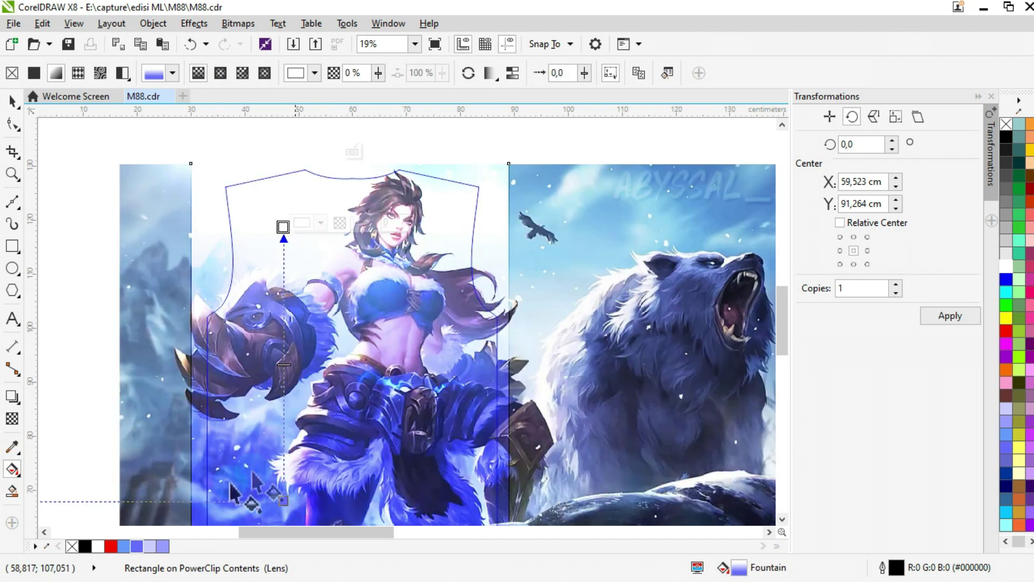
left_click(150, 546)
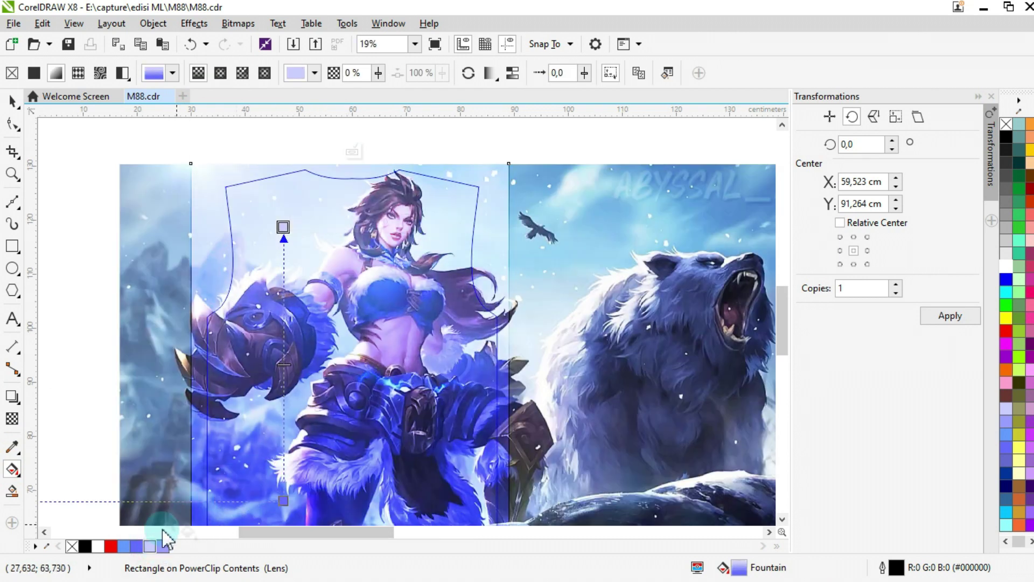
left_click(12, 101)
left_click(330, 154)
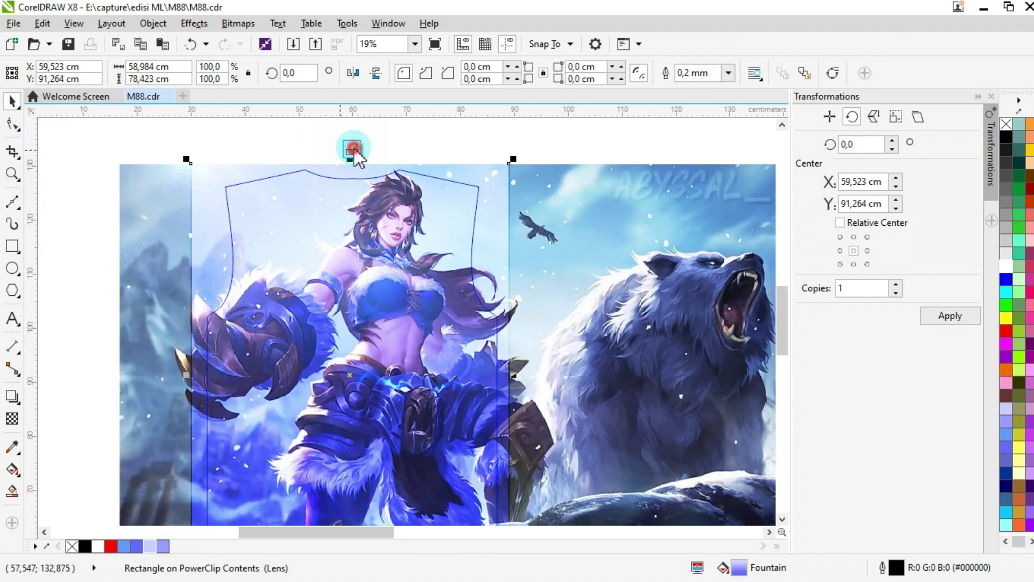
left_click(352, 149)
Move the Mobile Legends logo to the lower part of the shirt back and enlarge it to about 29.4 cm wide.
left_click(354, 224)
left_click_drag(354, 225, 474, 387)
scroll(224, 423, "down", 2)
scroll(334, 458, "up", 2)
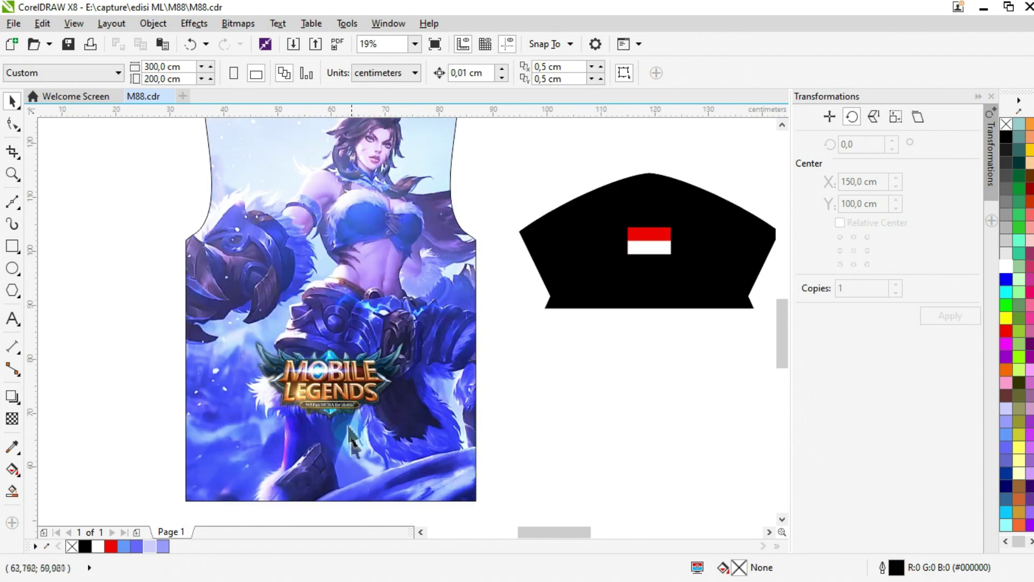
mouse_move(350, 435)
left_mouse_down()
mouse_move(351, 455)
mouse_move(356, 447)
left_mouse_up()
scroll(356, 447, "down", 2)
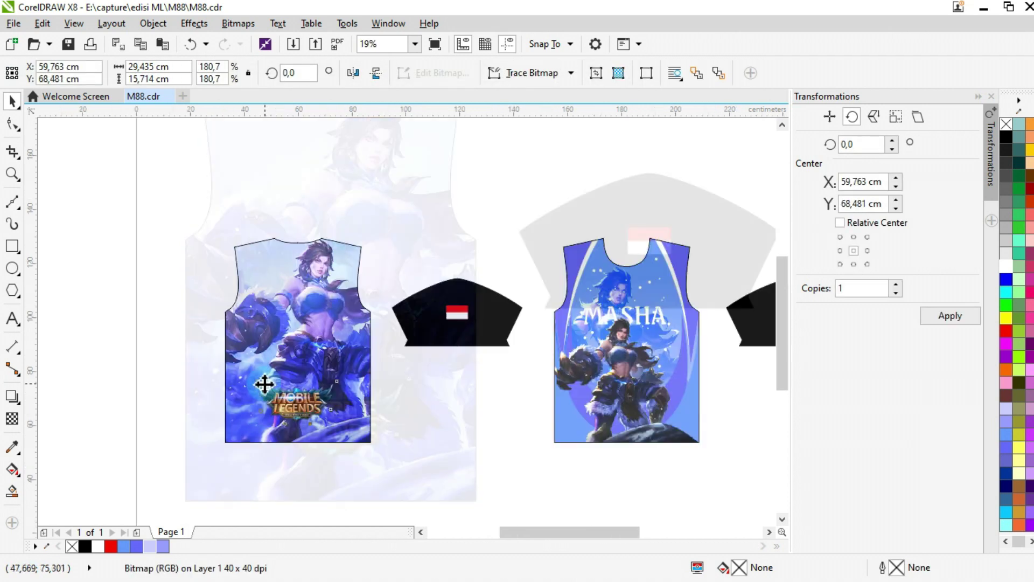
Select both black sleeve shapes and fill them with Electric Blue.
left_click(468, 321)
scroll(612, 317, "right", 3)
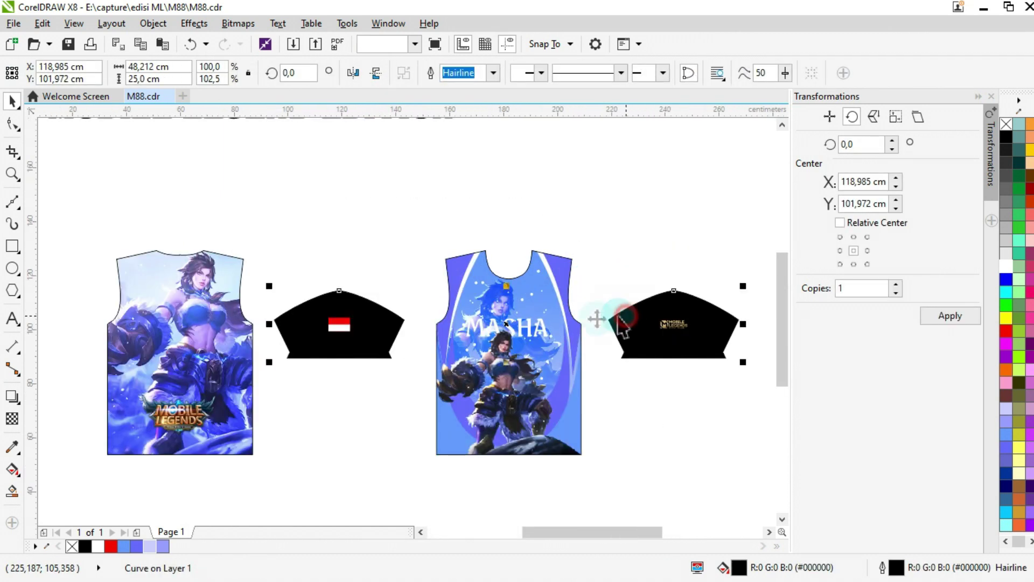
left_click(611, 319, "shift")
left_click(137, 546)
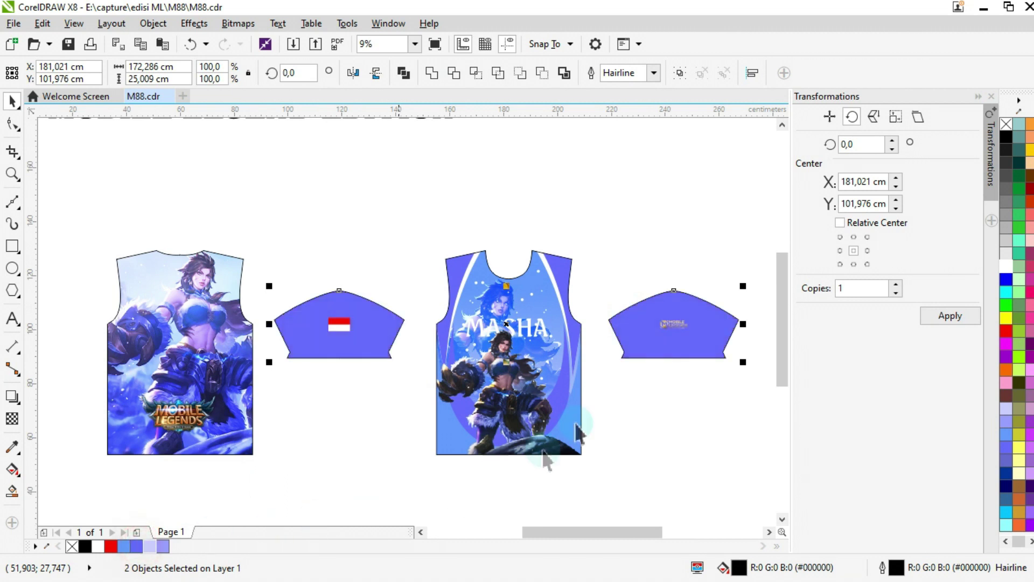
Select all parts of the small Mobile Legends logo on the sleeve without the flag and fill them with white.
left_click(663, 240)
left_click_drag(705, 262, 652, 370)
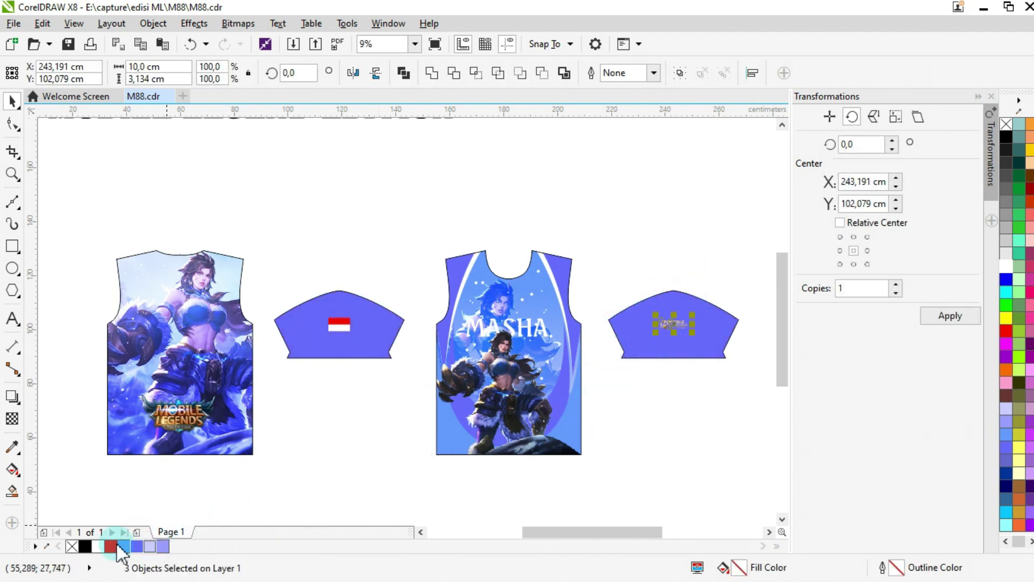
left_click(387, 216)
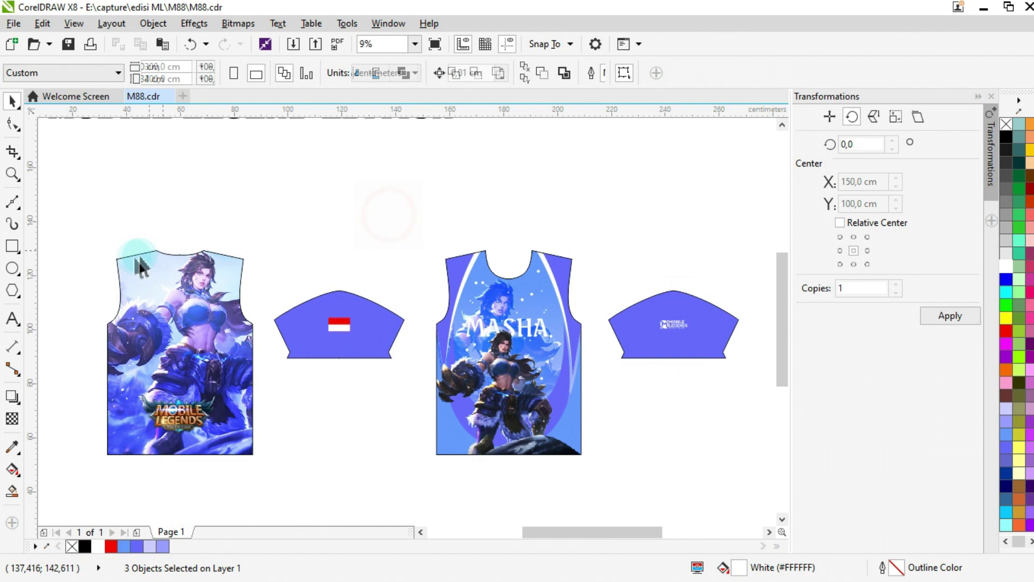
Select the shirt back, both sleeves and the shirt front together and remove their outlines.
left_click(150, 263)
left_click(308, 315, "shift")
left_click(469, 293, "shift")
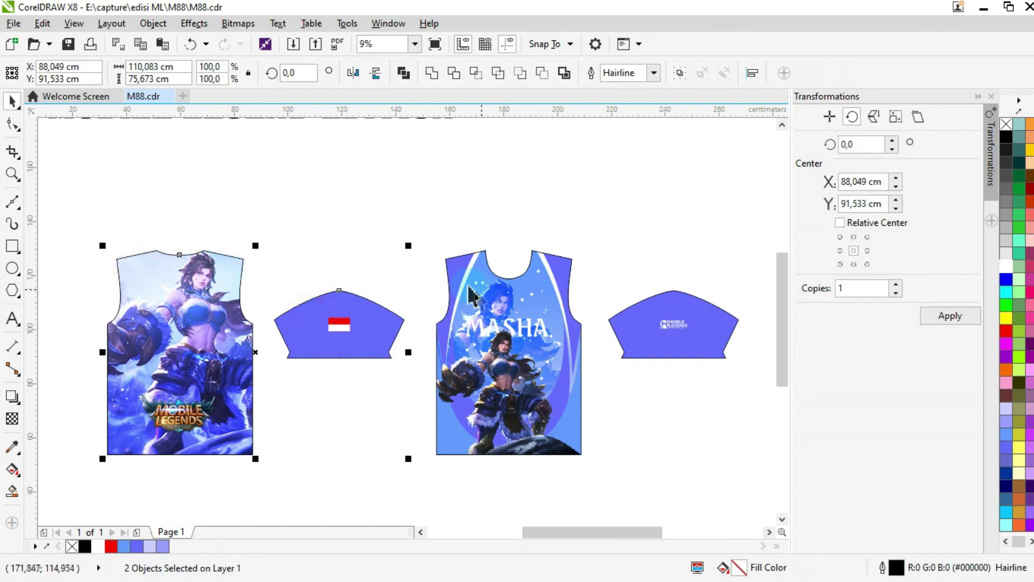
left_click(673, 307, "shift")
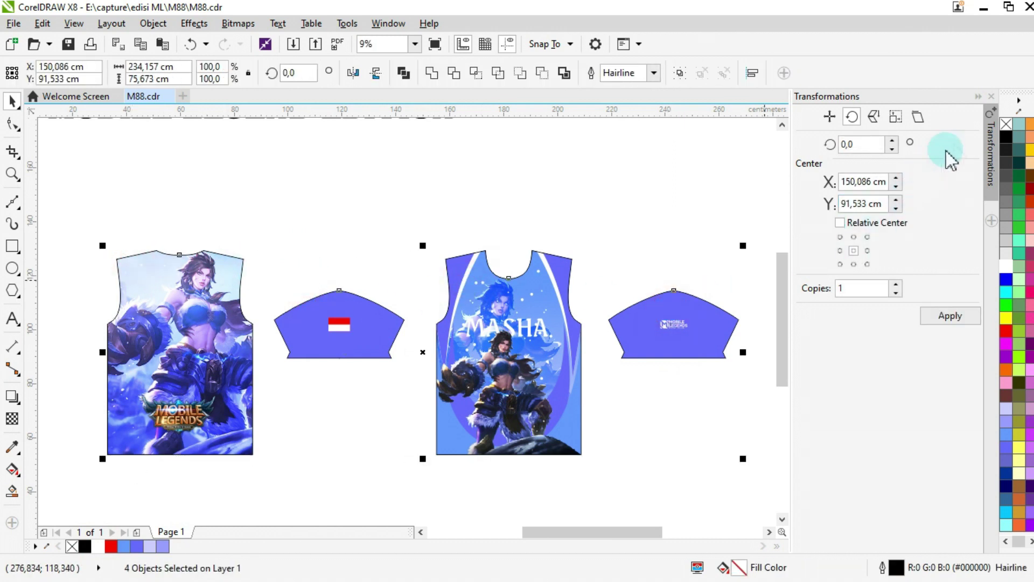
right_click(1006, 124)
left_click(590, 186)
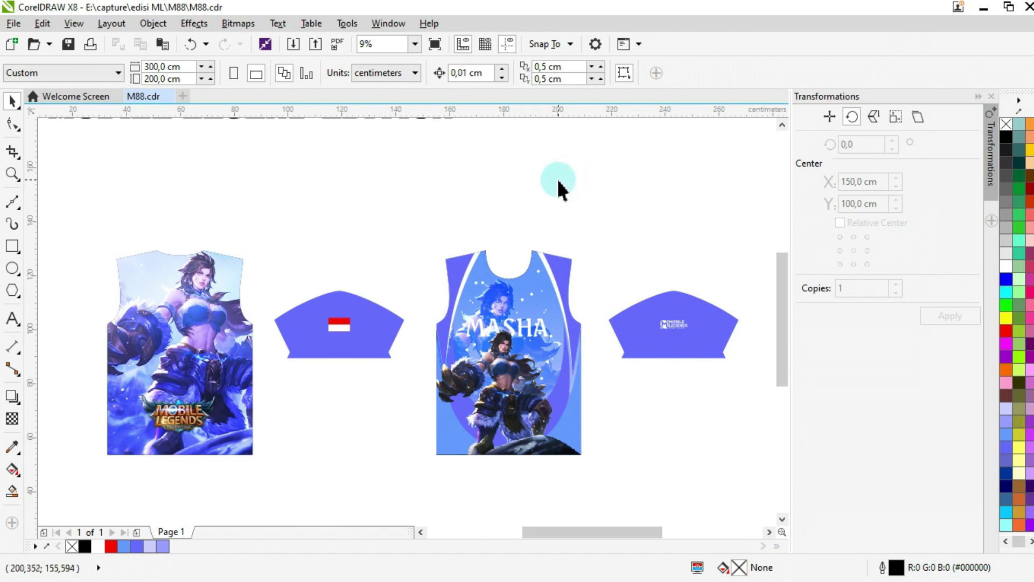